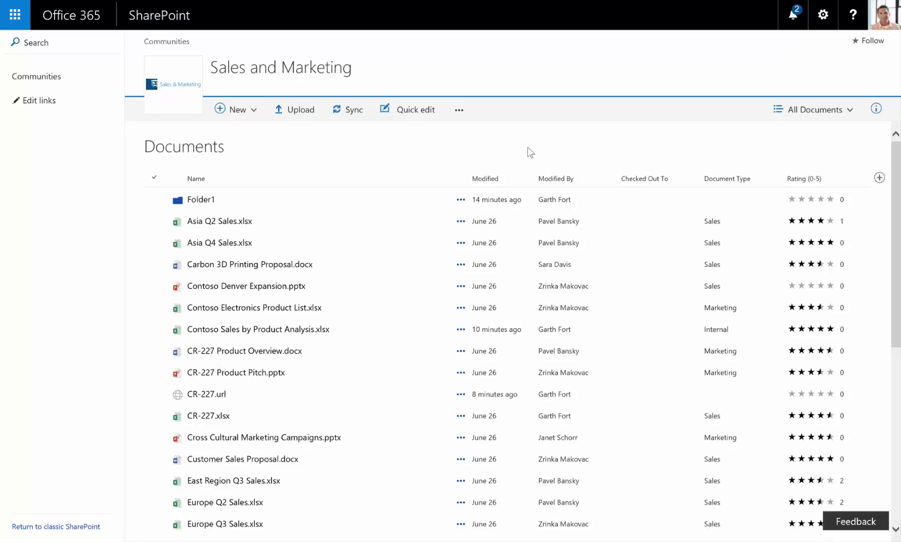
Open the Documents library's advanced settings and review the options through to the end of the page.
left_click(826, 23)
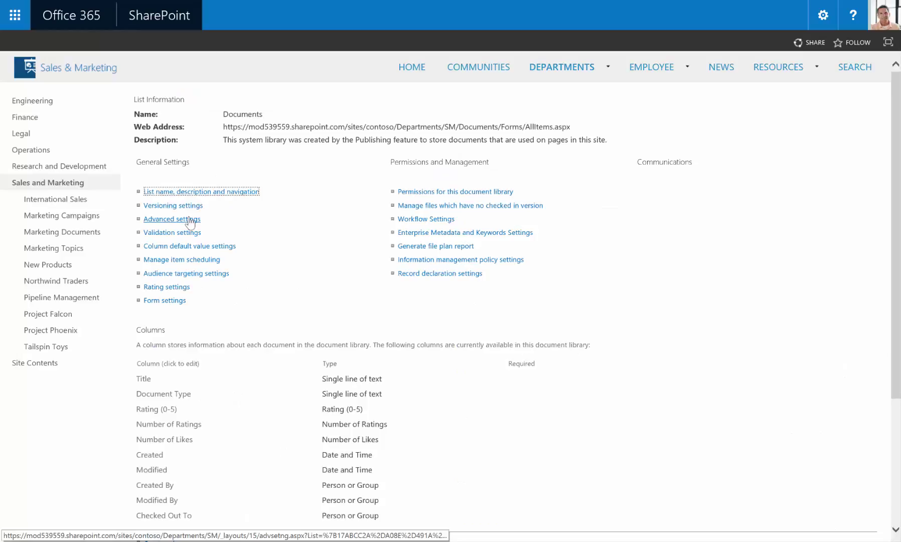
left_click(190, 219)
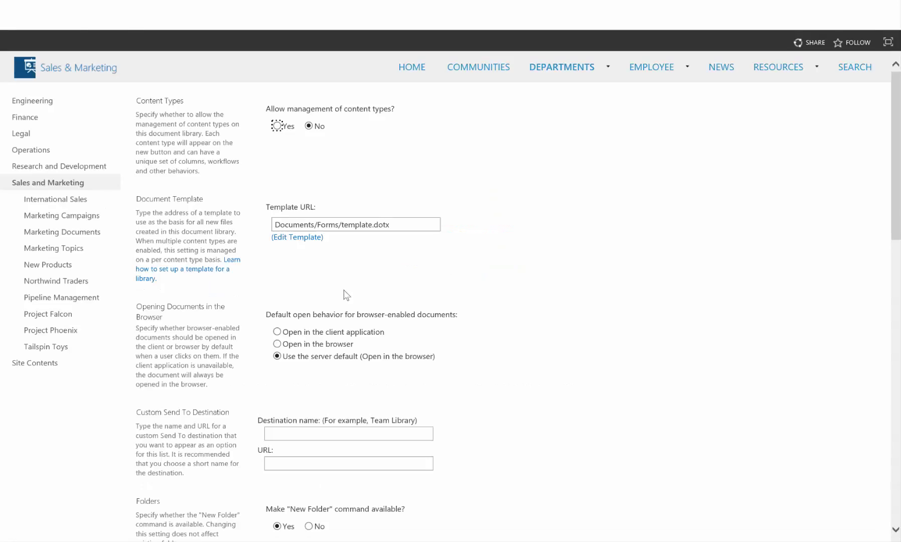
scroll(352, 368, "down", 20)
triple_click(156, 417)
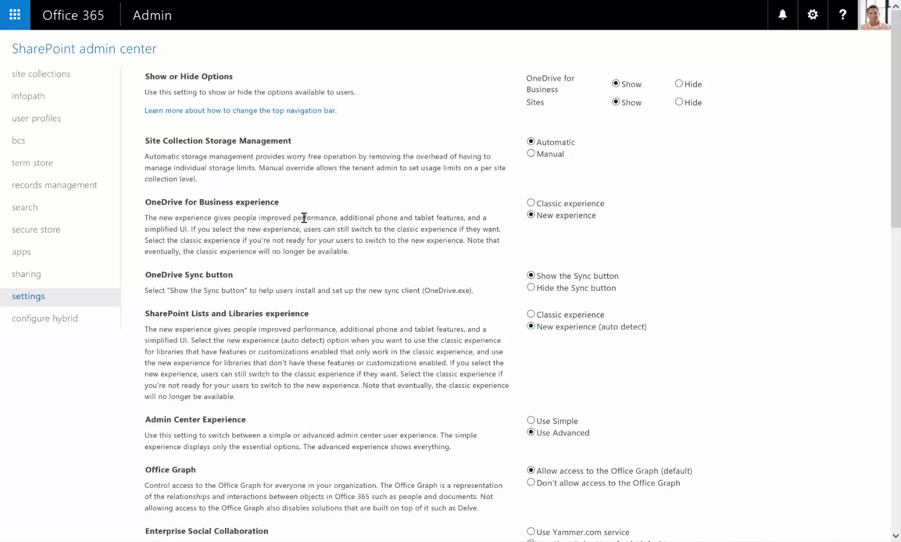
In the SharePoint admin center's tenant settings, examine the SharePoint Lists and Libraries experience setting and its New experience (auto detect) option.
triple_click(77, 48)
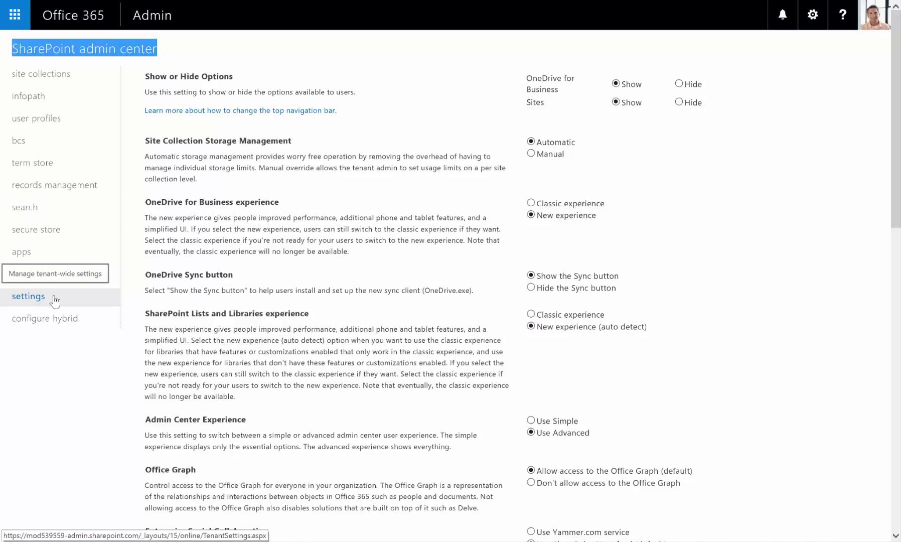
left_click_drag(145, 314, 151, 314)
left_click_drag(220, 319, 329, 329)
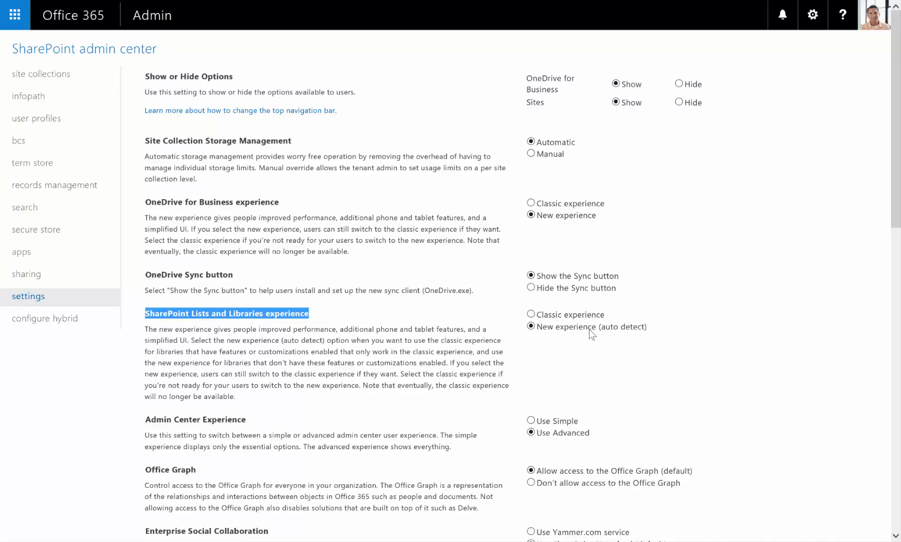
left_click_drag(653, 331, 609, 330)
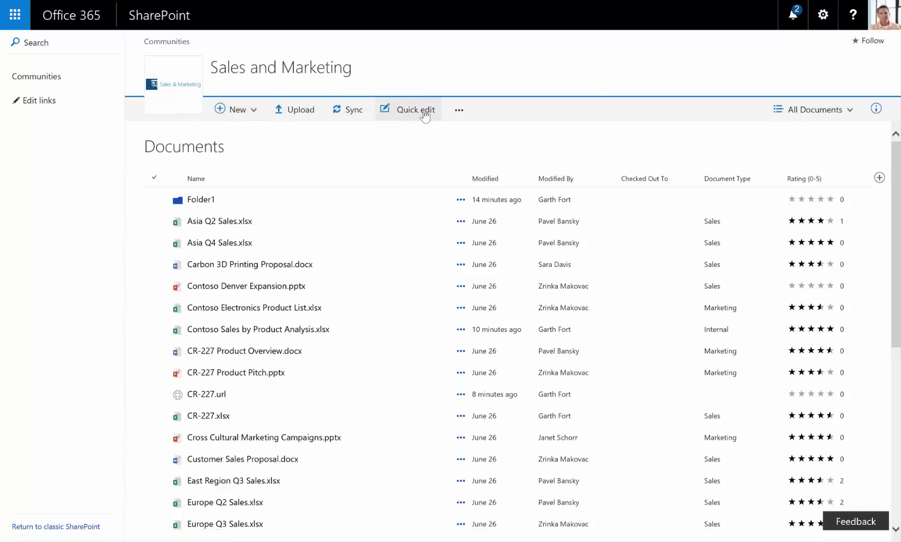
Review the item types that can be created in the Documents library and its additional library commands.
left_click(253, 111)
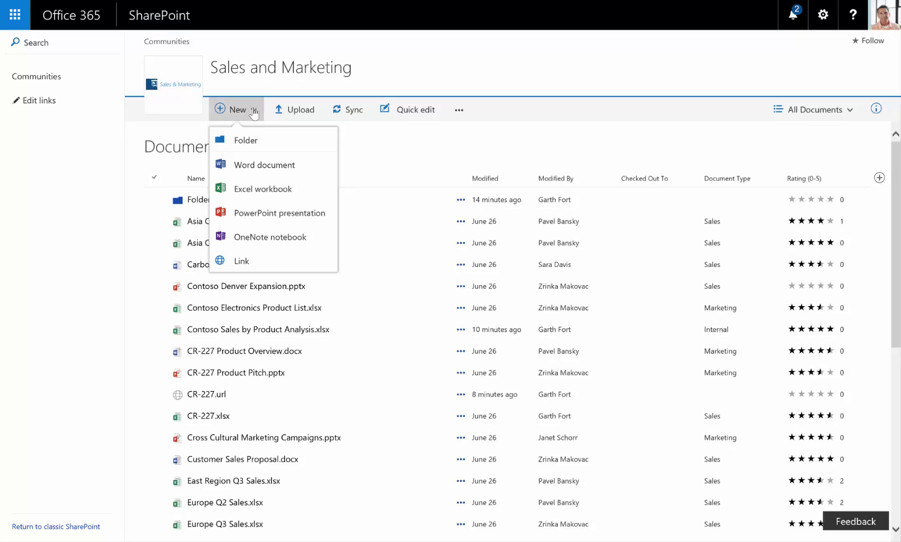
left_click(255, 114)
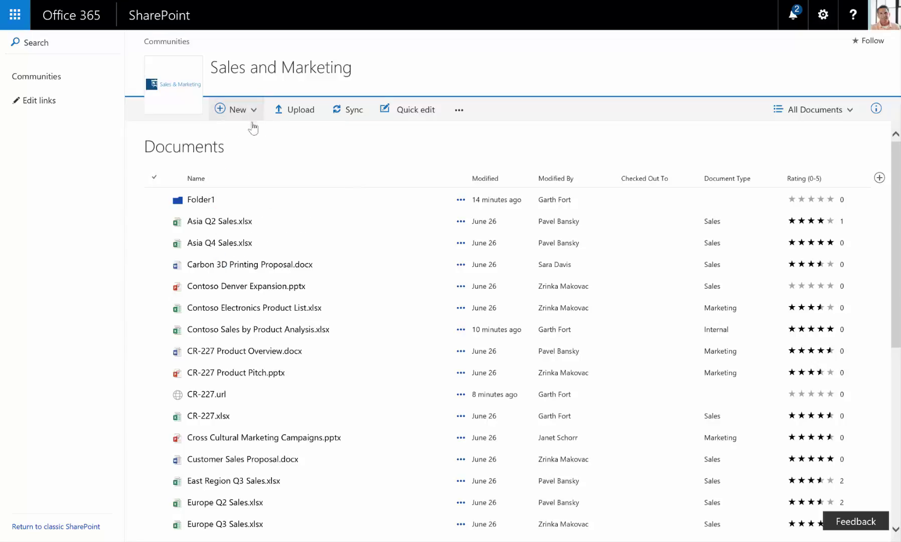
left_click(252, 117)
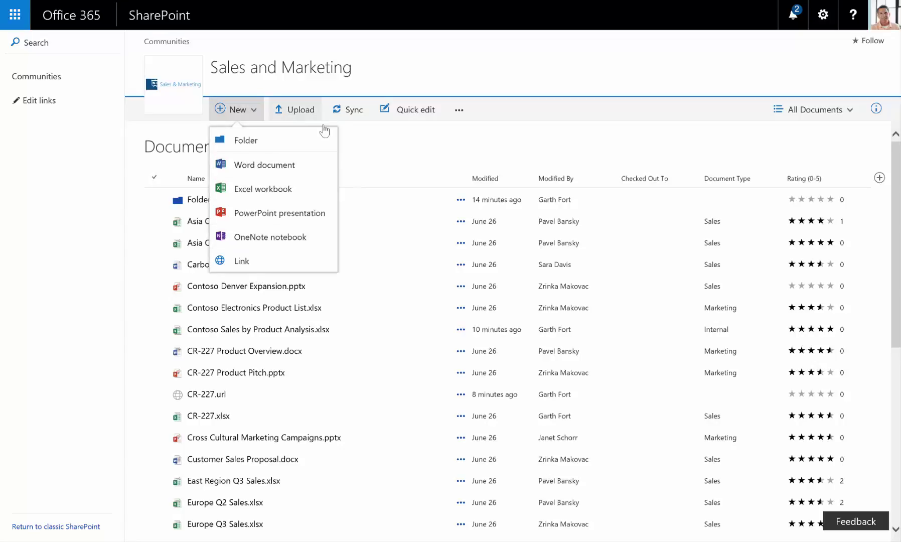
left_click(378, 145)
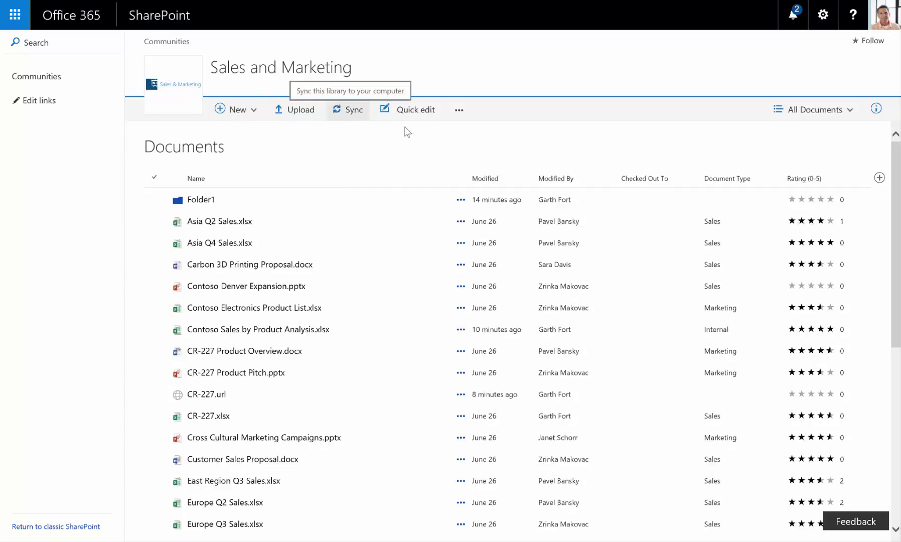
left_click(458, 111)
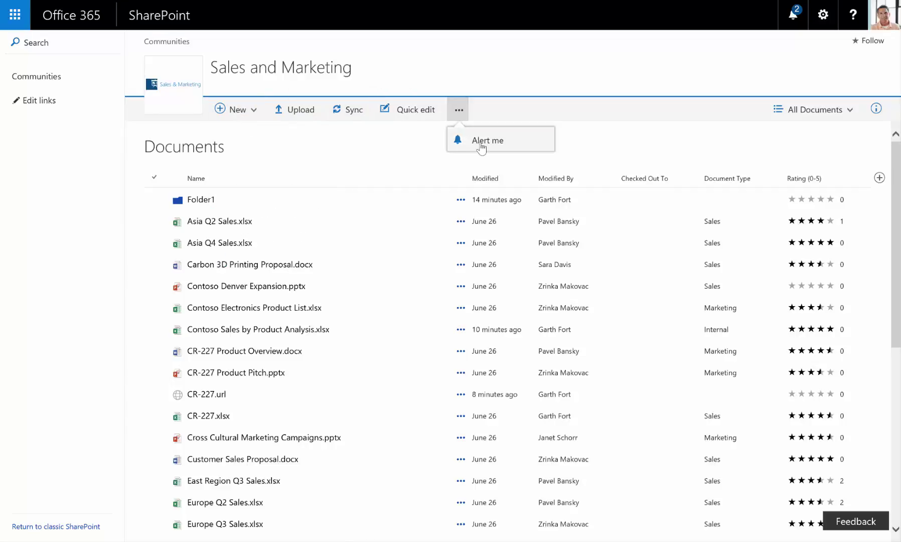
left_click(597, 124)
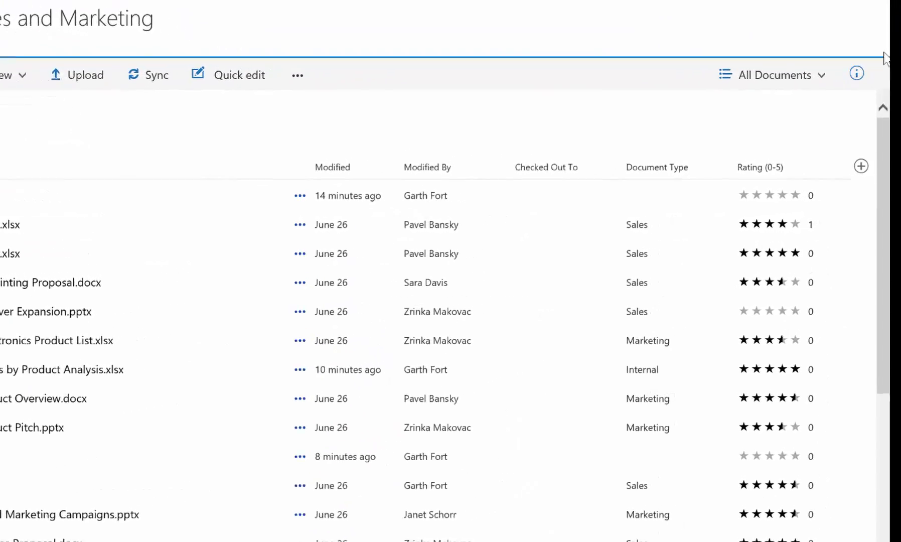
Show the Documents library in the Tiles layout and return it to the List layout.
left_click(822, 76)
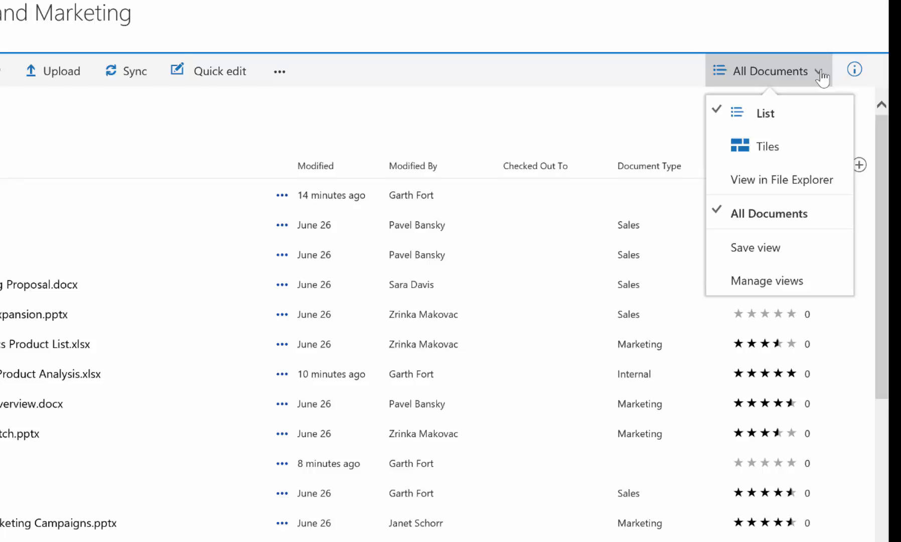
left_click(778, 146)
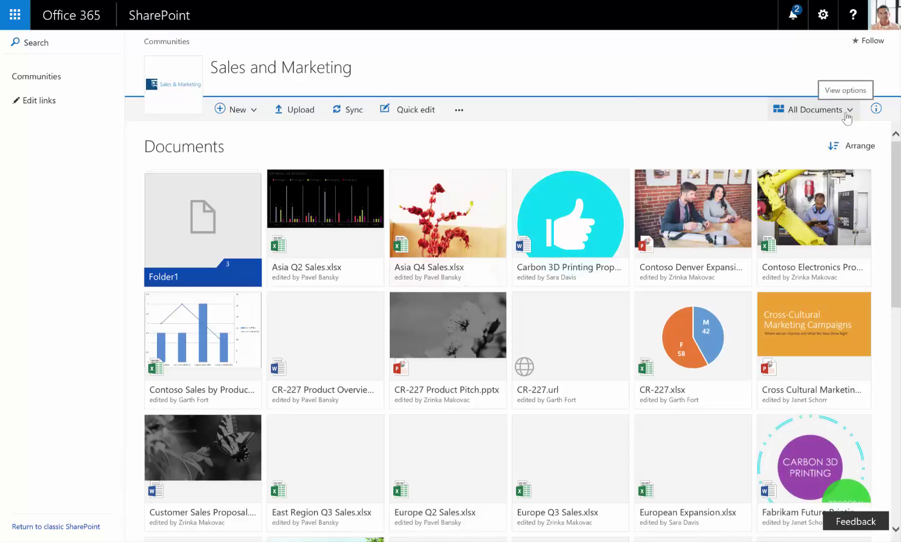
left_click(847, 113)
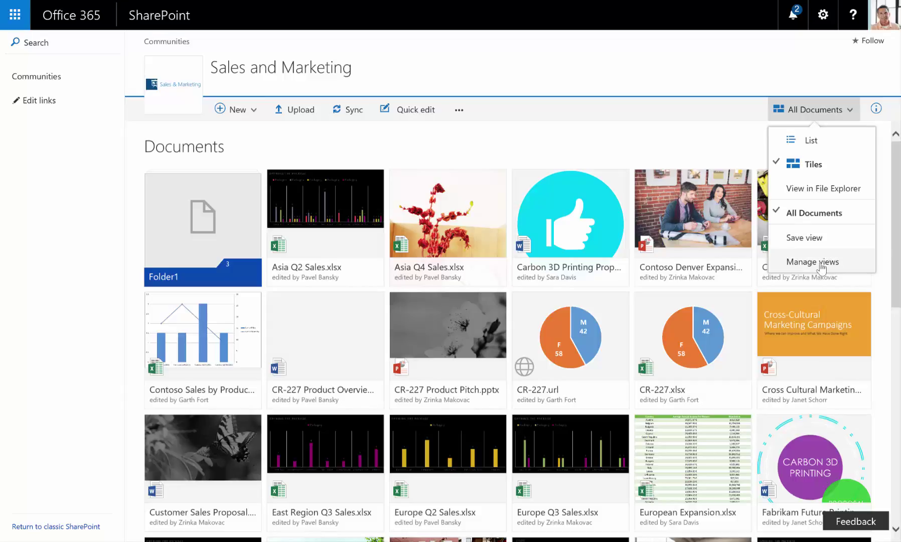
left_click(805, 142)
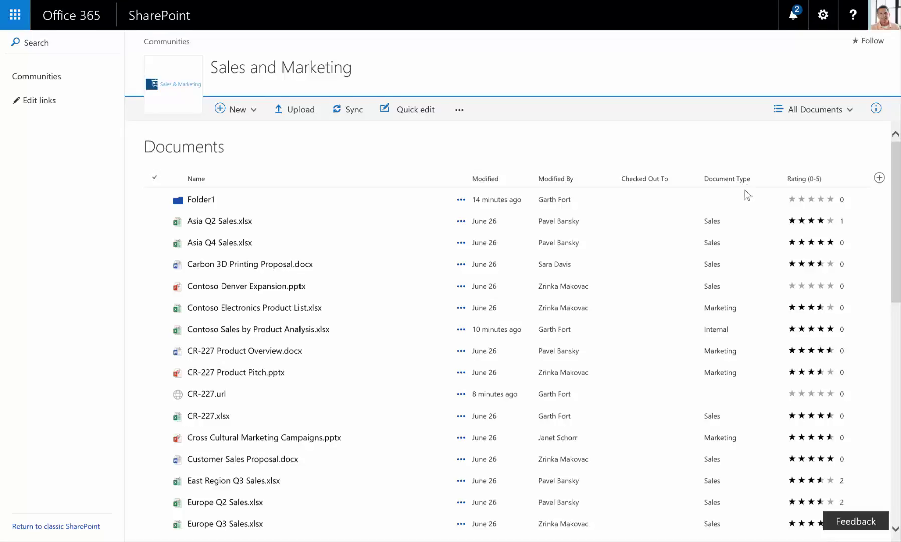
Group the files in the Documents library by Document Type.
left_click(708, 170)
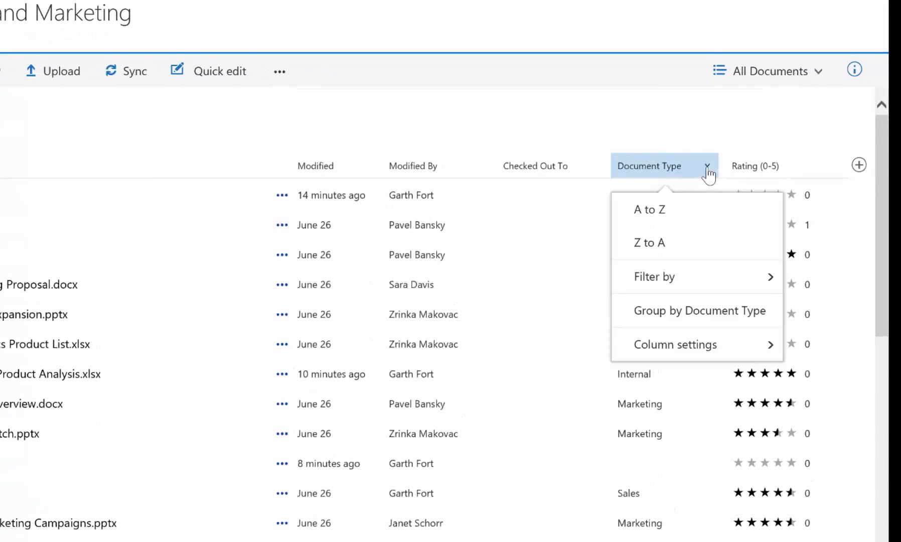
left_click(690, 312)
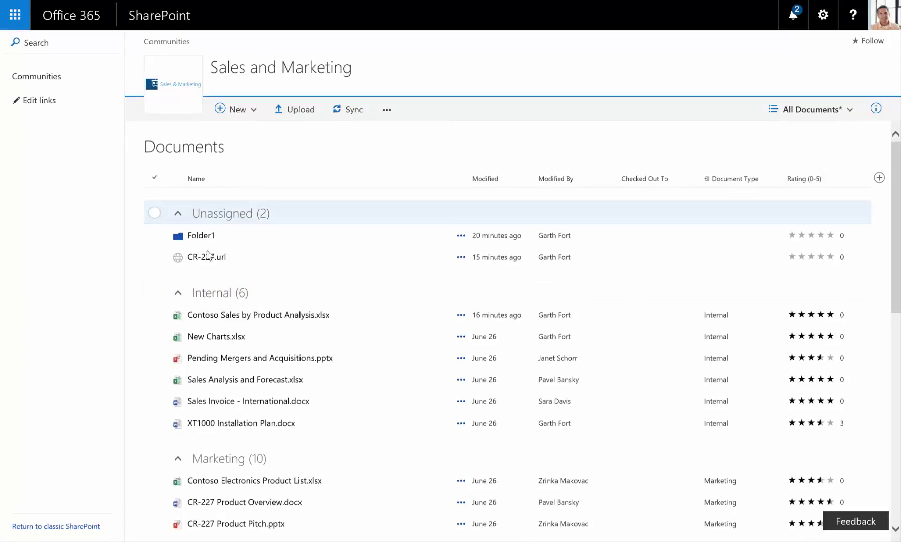
Preview the grouped documents as Tiles and switch the library back to List.
left_click(850, 111)
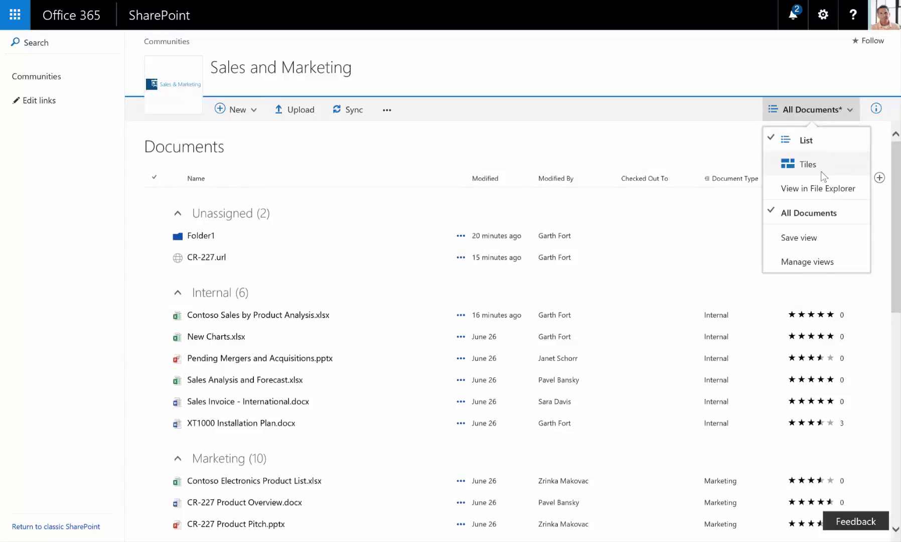
left_click(821, 168)
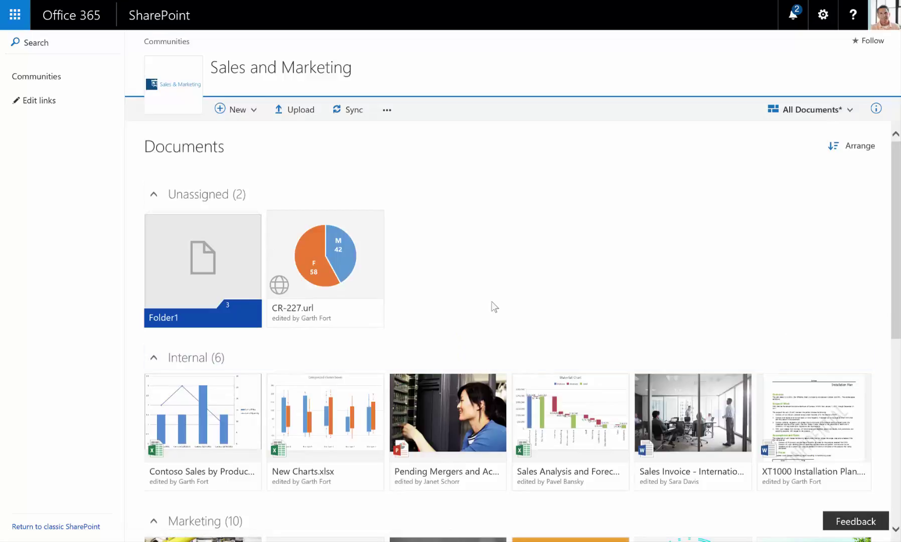
left_click(849, 110)
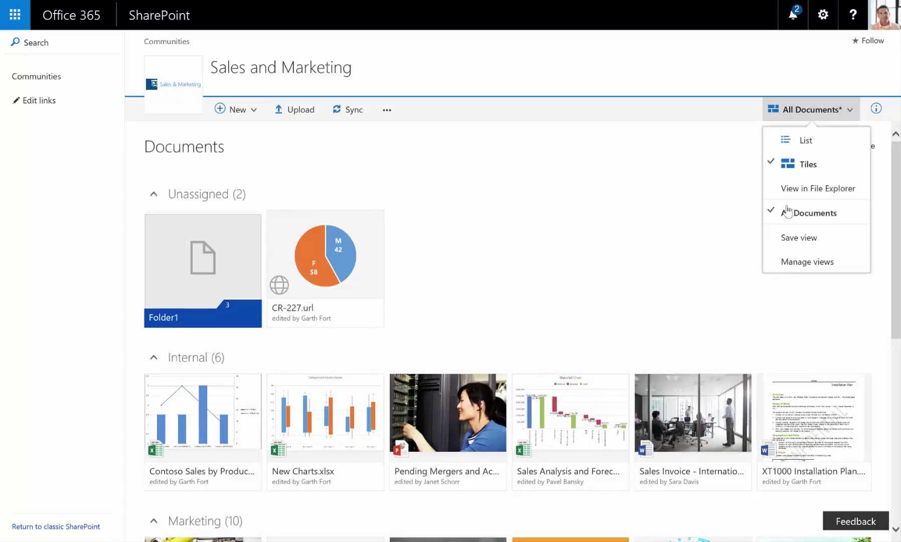
left_click(808, 141)
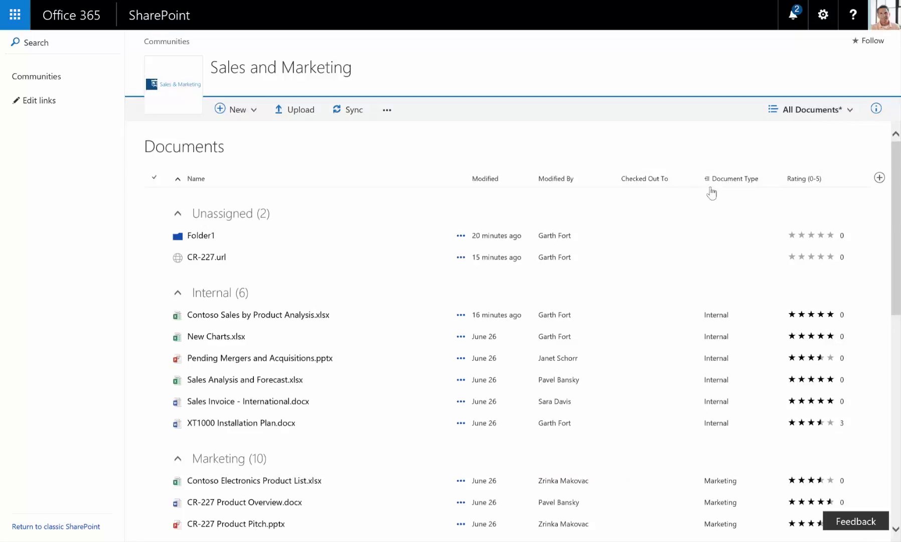
Filter the library to the Internal document type and check the sort, filter and group options of the Checked Out To column.
left_click(768, 181)
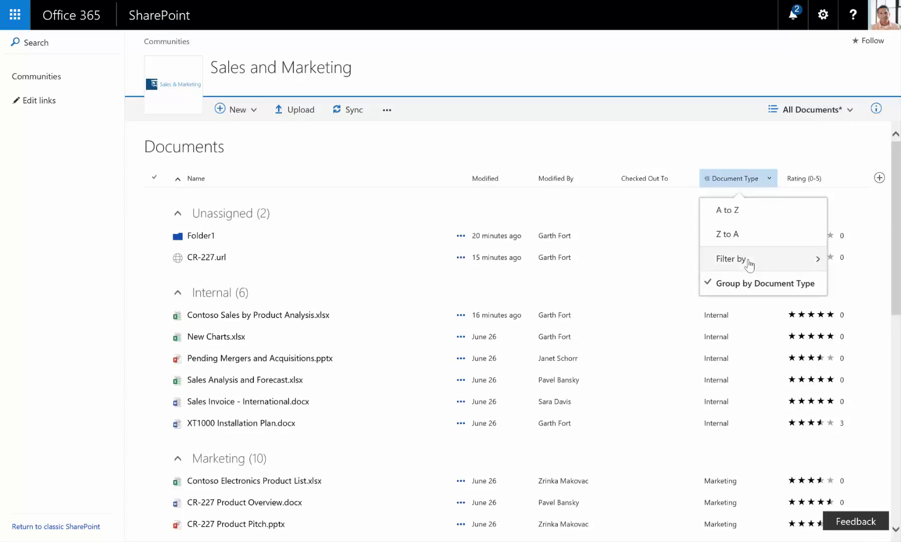
mouse_move(750, 264)
left_click(648, 287)
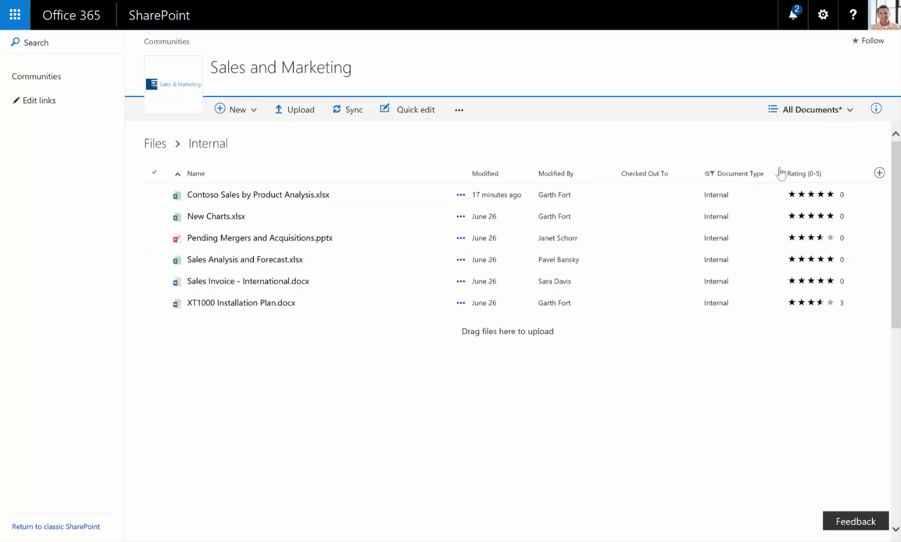
left_click(685, 176)
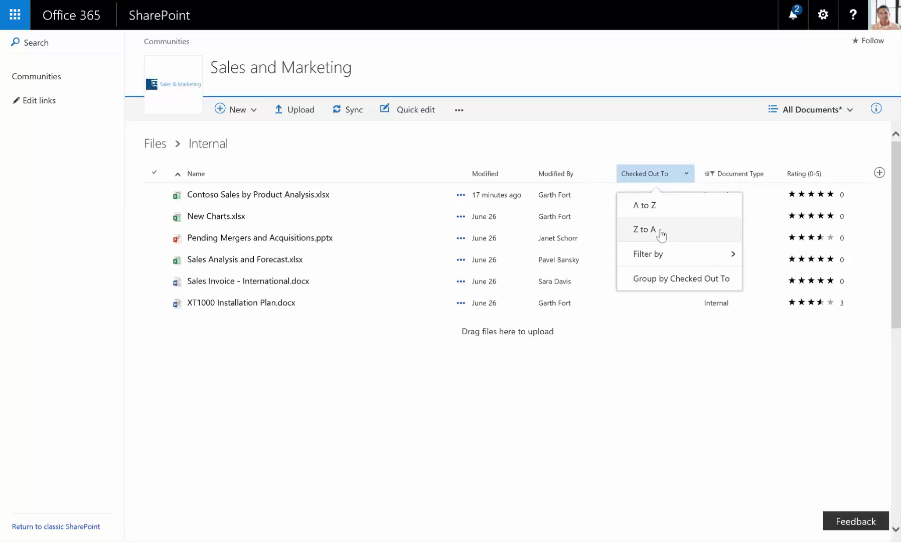
left_click(631, 364)
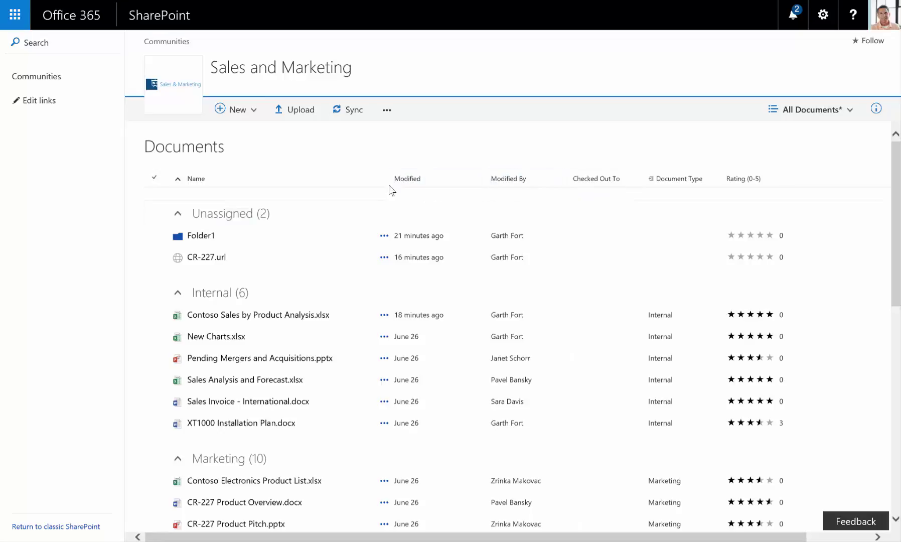
Narrow the Name and Modified columns in the document list.
mouse_move(366, 181)
left_mouse_down()
mouse_move(412, 187)
mouse_move(365, 193)
mouse_move(362, 181)
left_mouse_up()
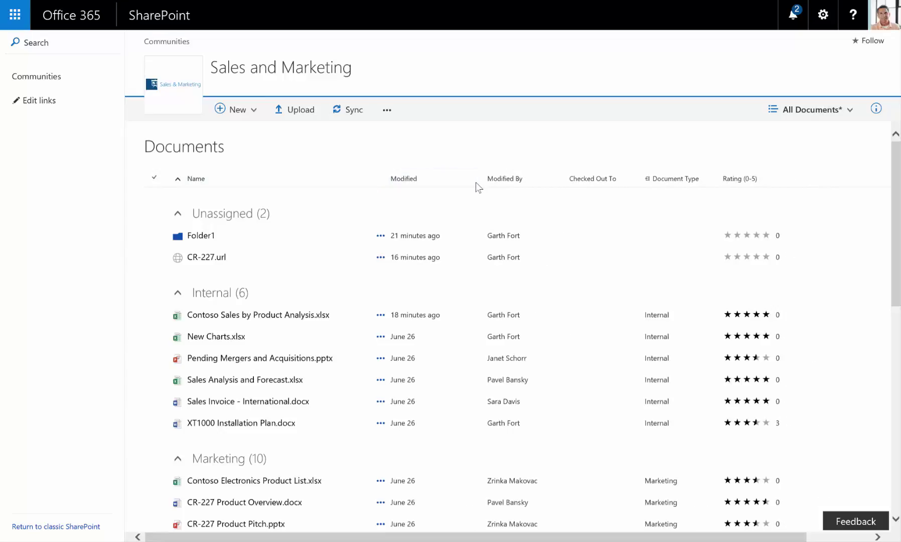
left_click_drag(477, 181, 454, 203)
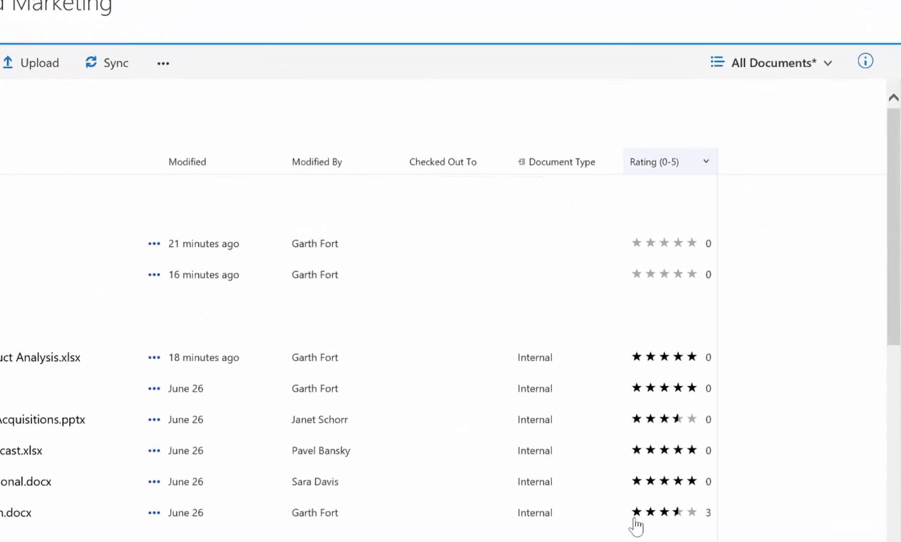
scroll(426, 352, "right", 3)
scroll(426, 351, "left", 3)
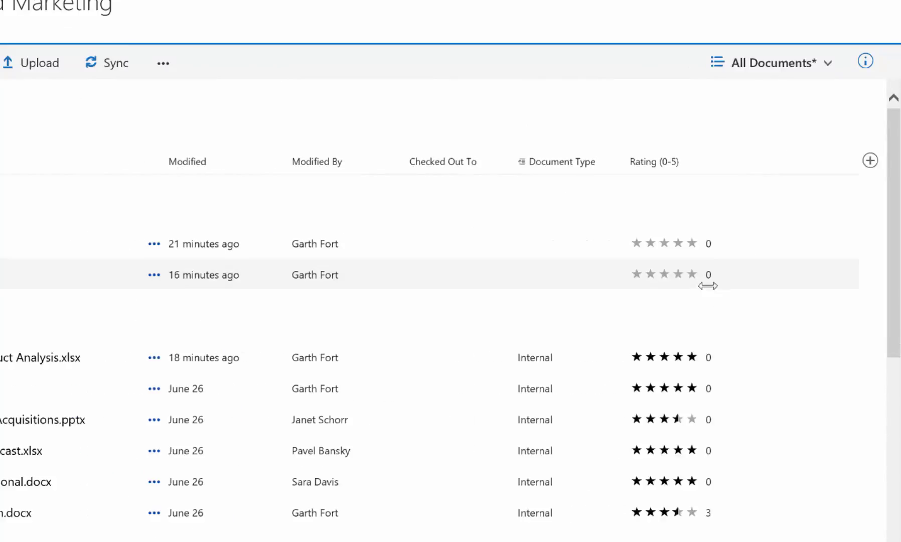
Edit the view columns to hide Modified and show Created, and apply the change to the document list.
left_click(873, 166)
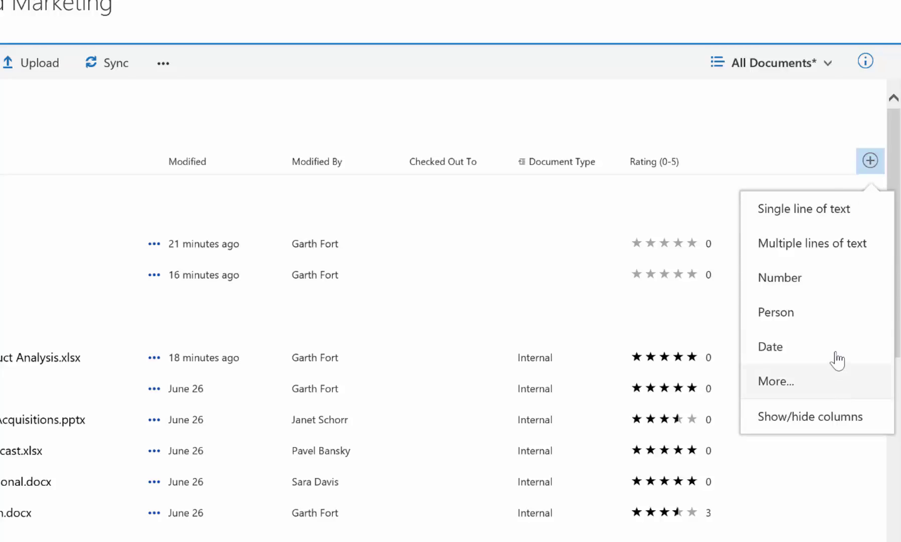
left_click(822, 426)
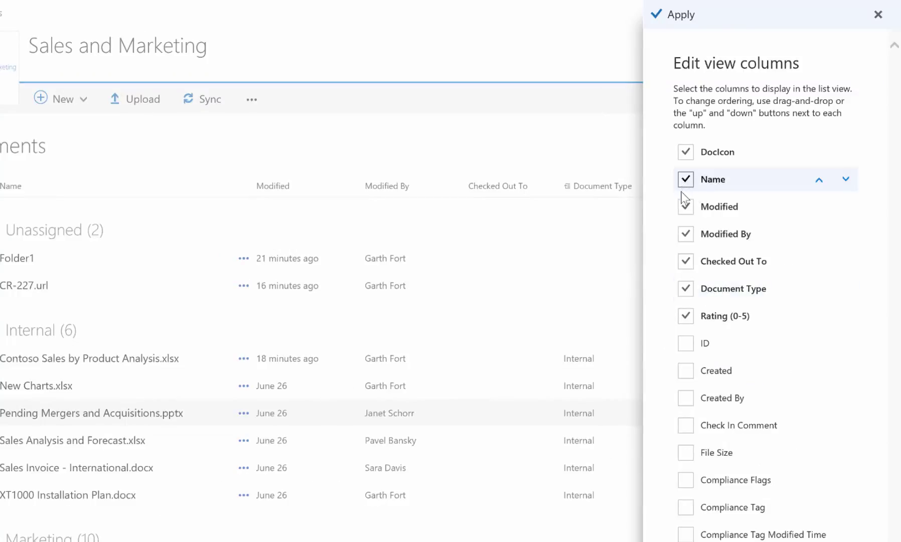
left_click(685, 206)
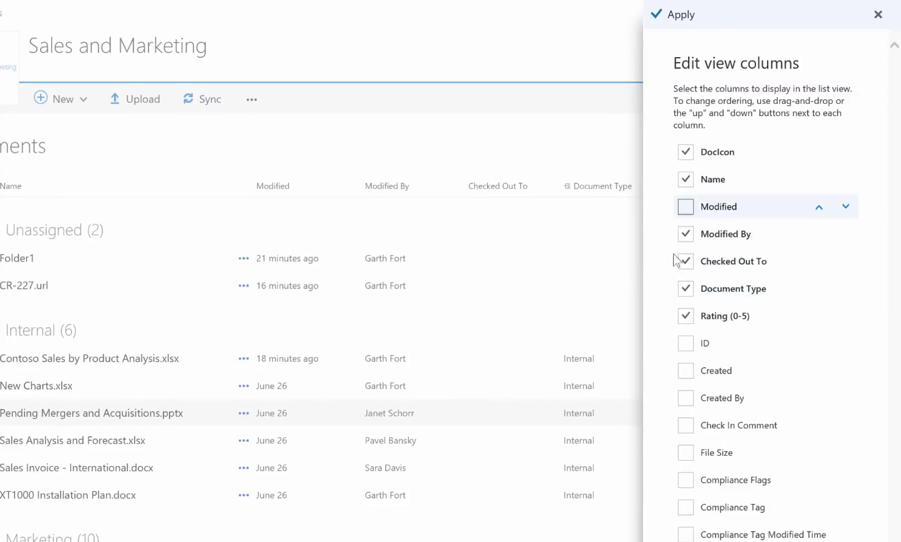
left_click(685, 372)
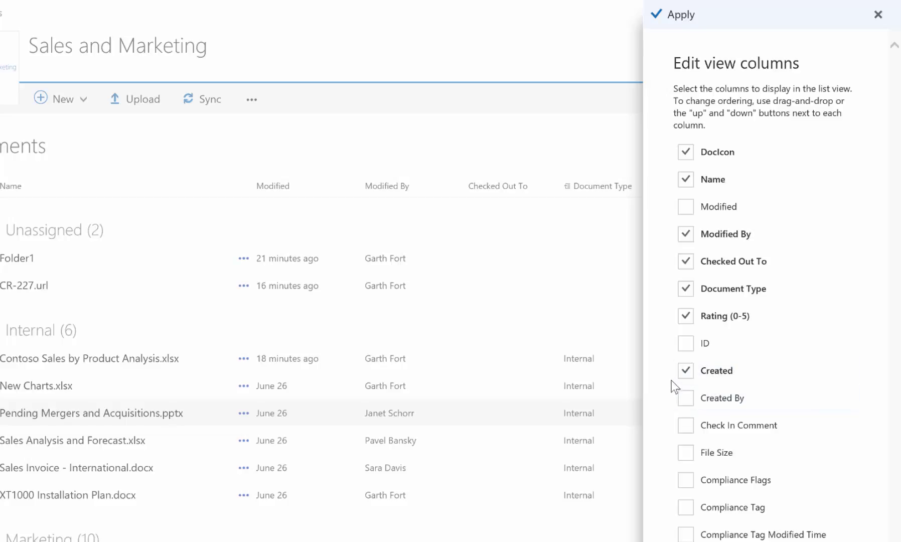
left_click(665, 13)
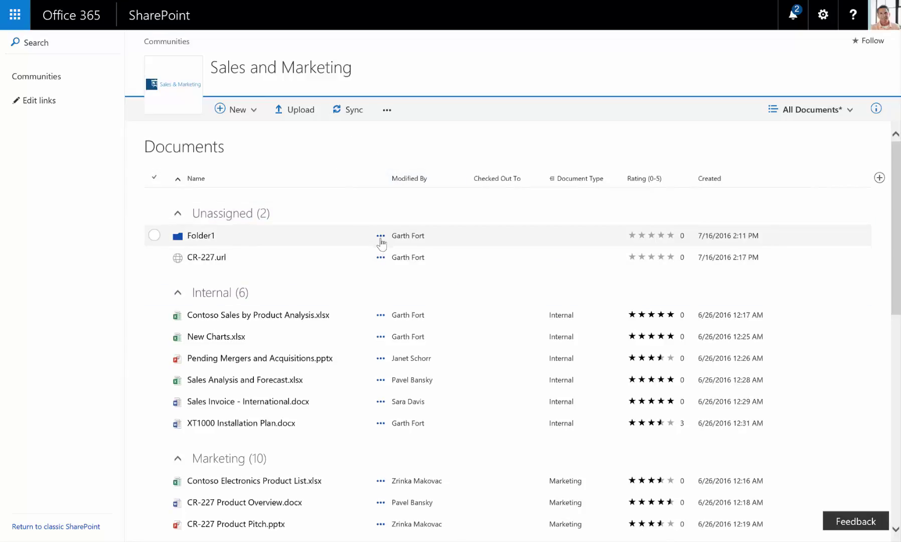
Check the additional file actions for Contoso Sales by Product Analysis.xlsx and pin the file to the top of the library.
right_click(382, 323)
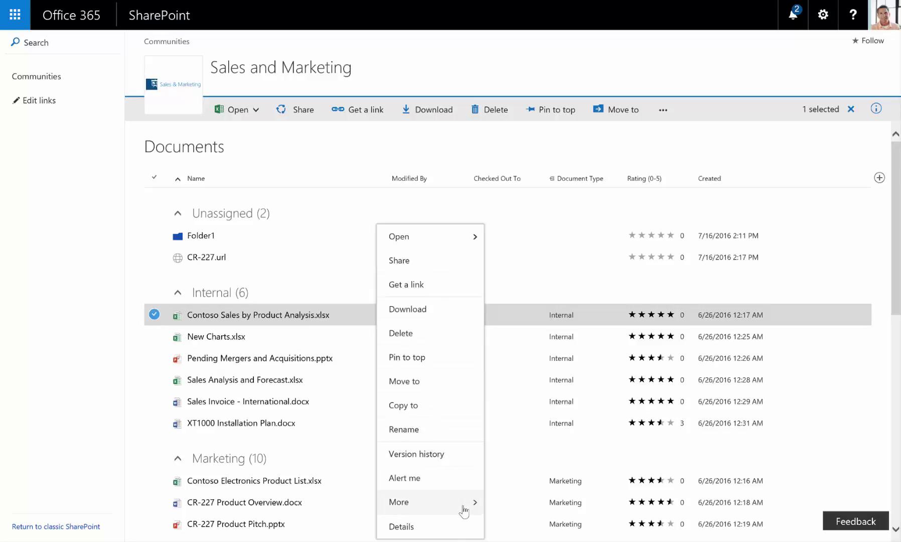
mouse_move(466, 508)
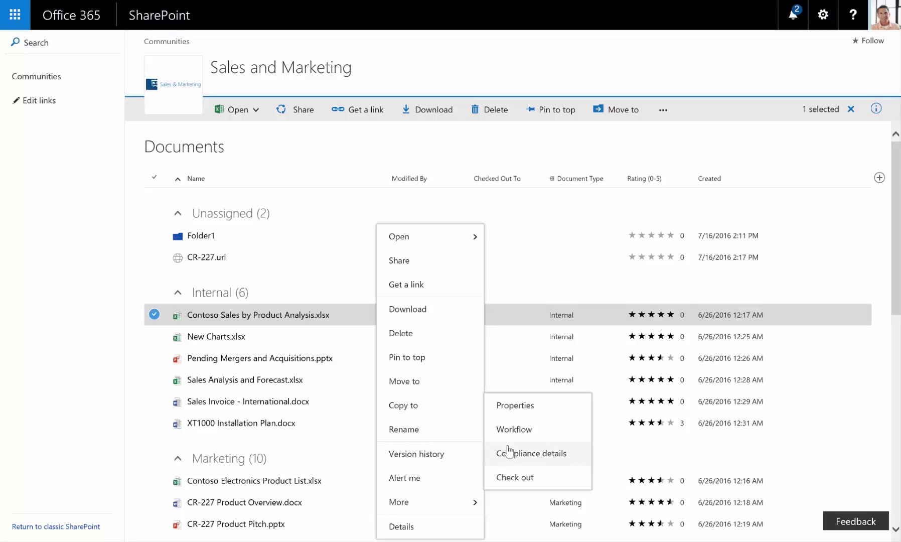
left_click(416, 361)
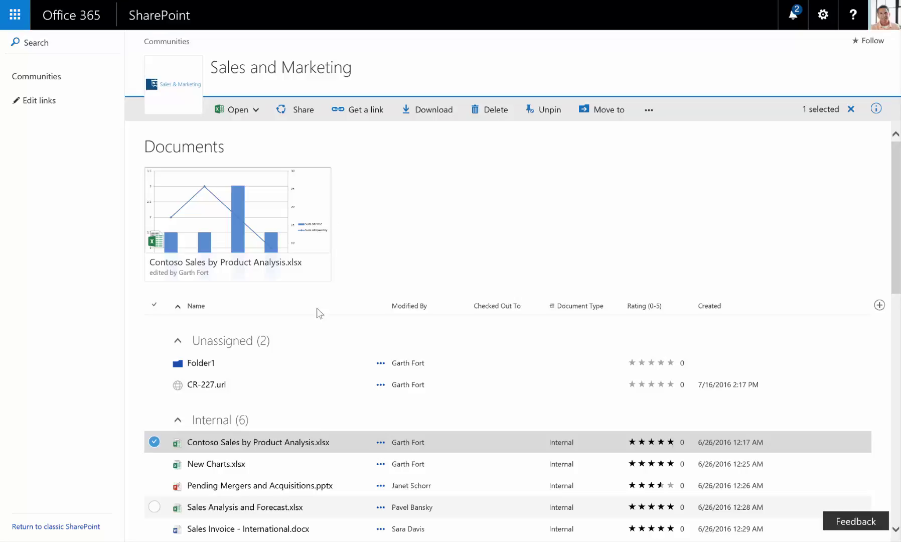
Pin Pending Mergers and Acquisitions.pptx to the top of the library and clear the file selection.
left_click(345, 489)
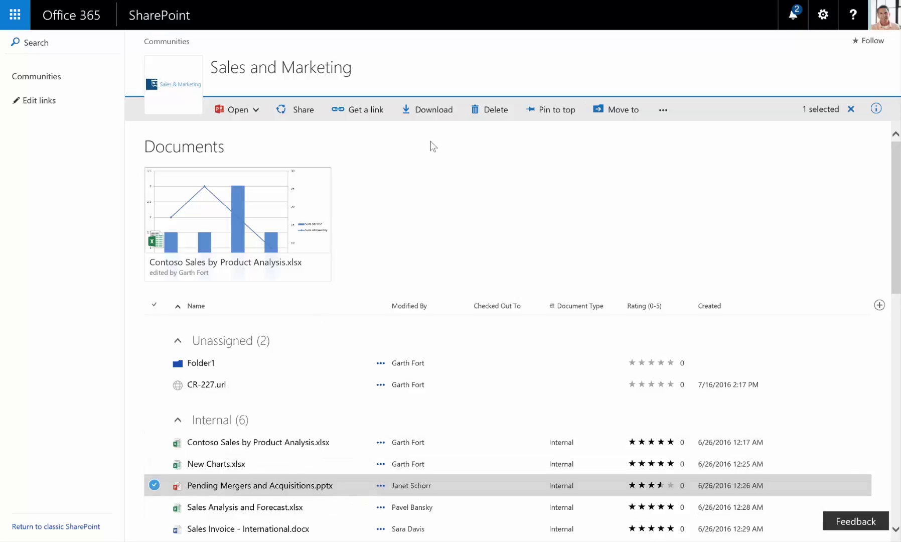
left_click(566, 111)
left_click(550, 112)
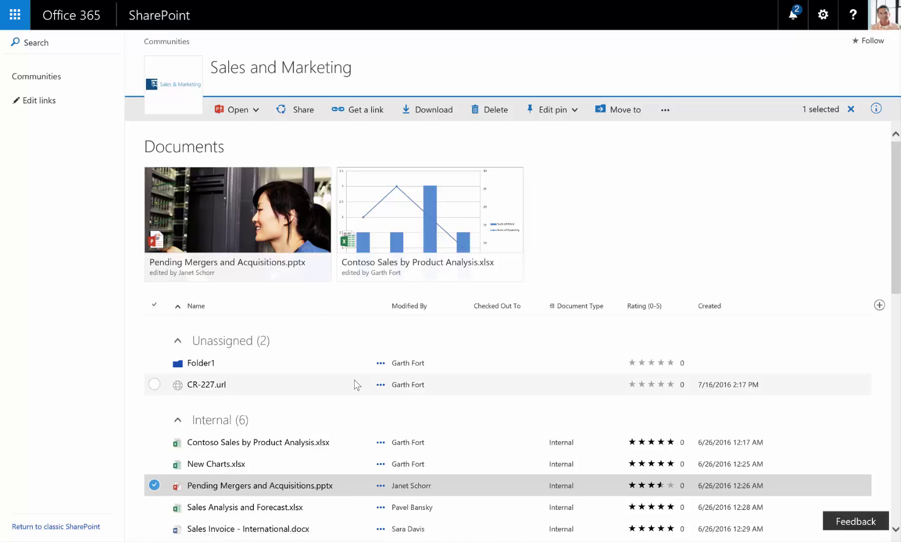
scroll(358, 372, "down", 3)
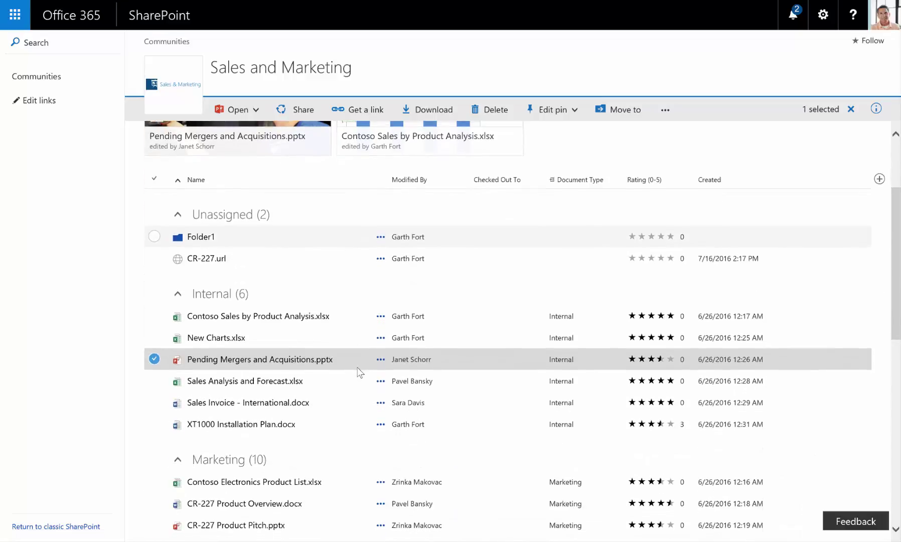
scroll(357, 371, "up", 3)
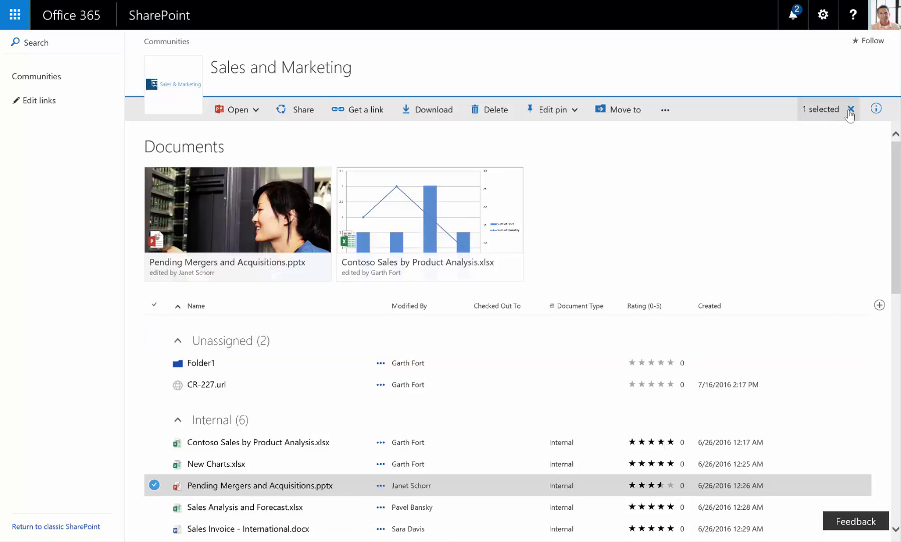
left_click(850, 110)
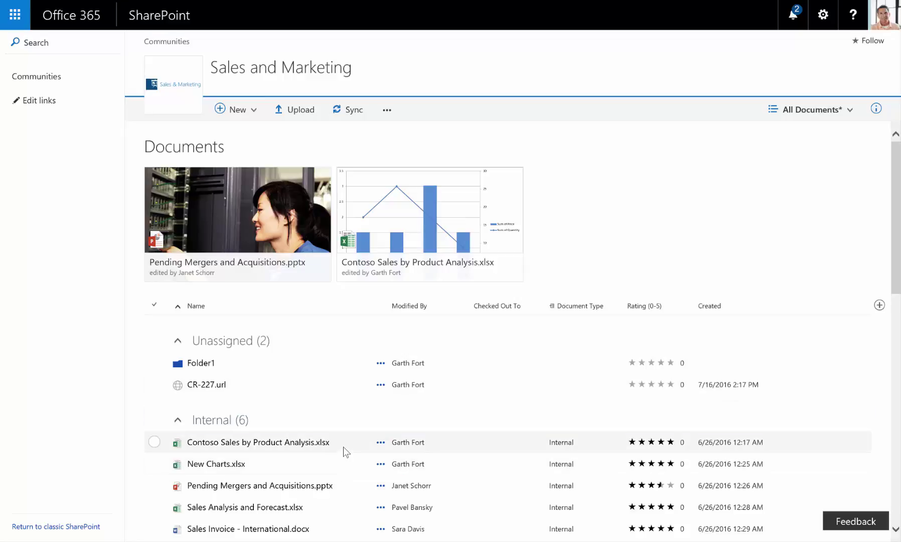
Copy Contoso Sales by Product Analysis.xlsx and New Charts.xlsx from the Internal group to Folder2 inside Folder1.
left_click(344, 452)
left_click(155, 463)
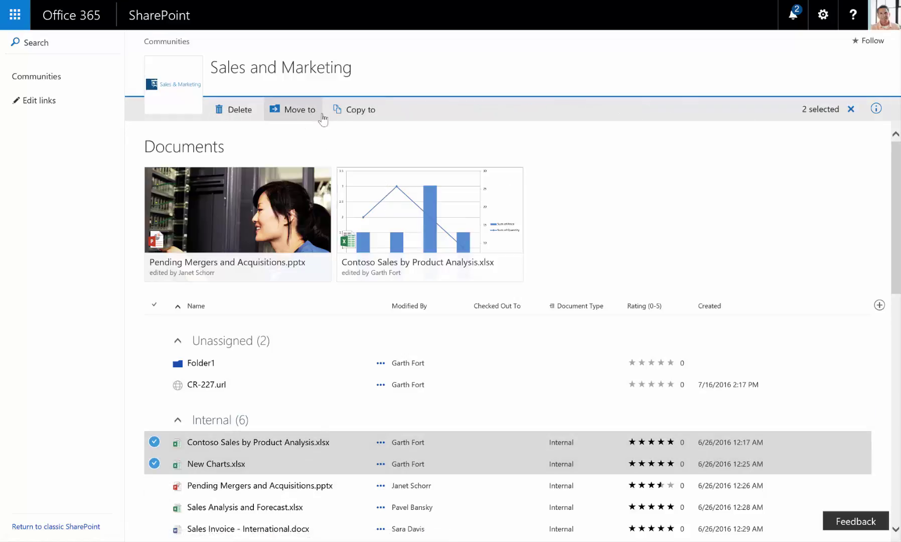
left_click(367, 118)
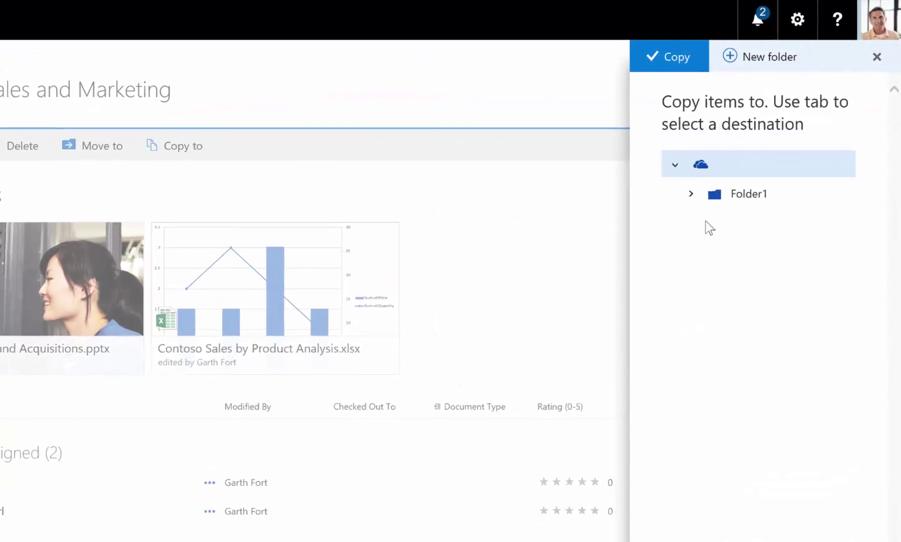
left_click(728, 208)
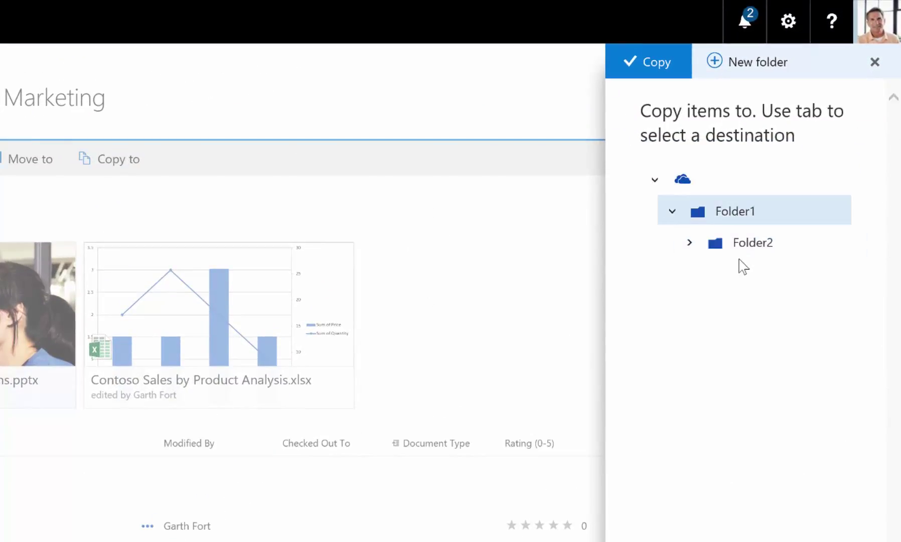
left_click(741, 250)
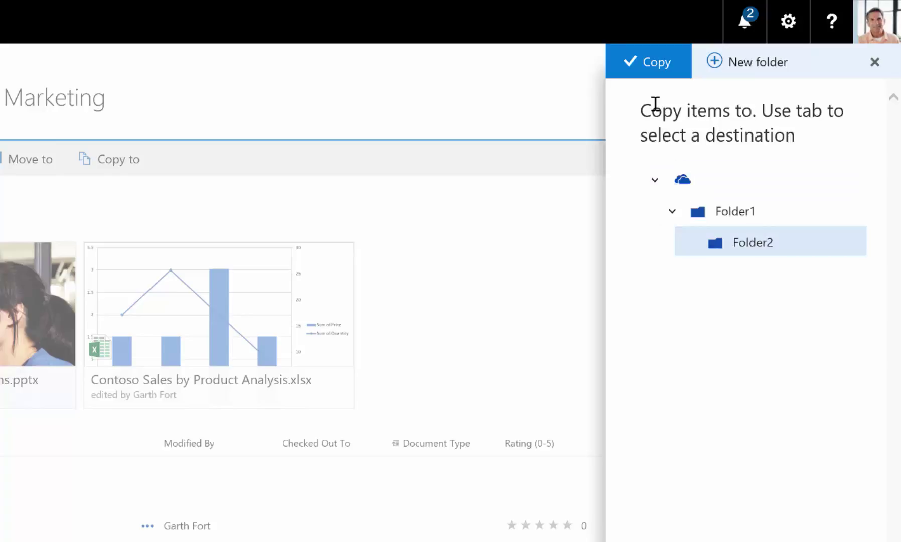
left_click(659, 64)
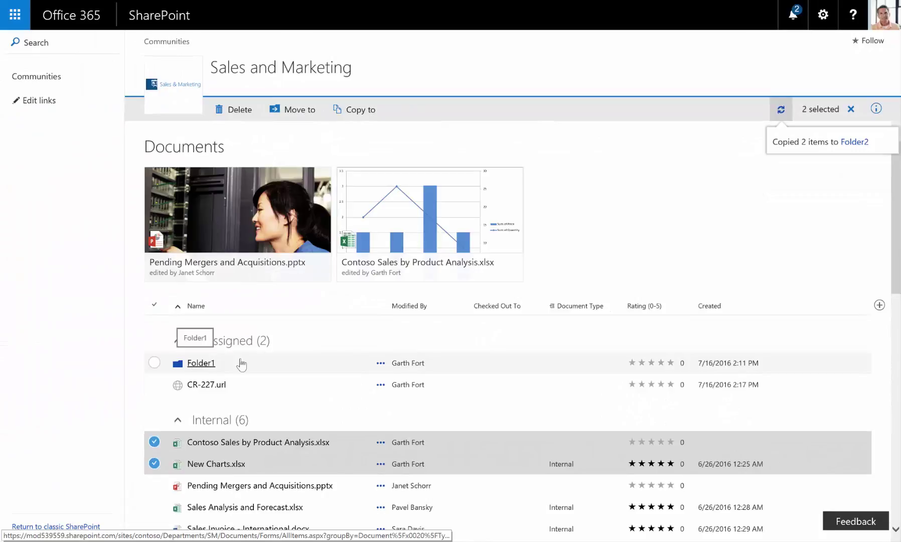
Open Folder2 inside Folder1 and try to move both workbooks to the Documents root.
left_click(206, 371)
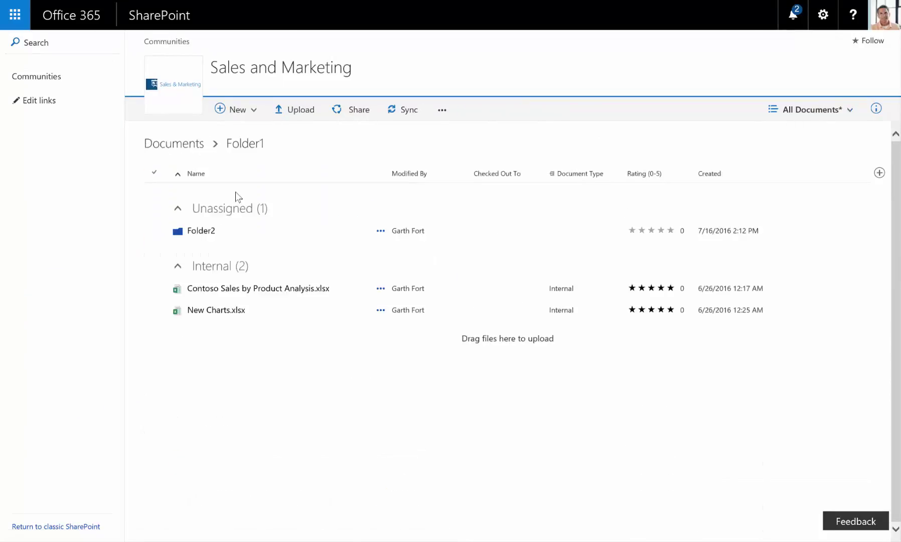
left_click(206, 232)
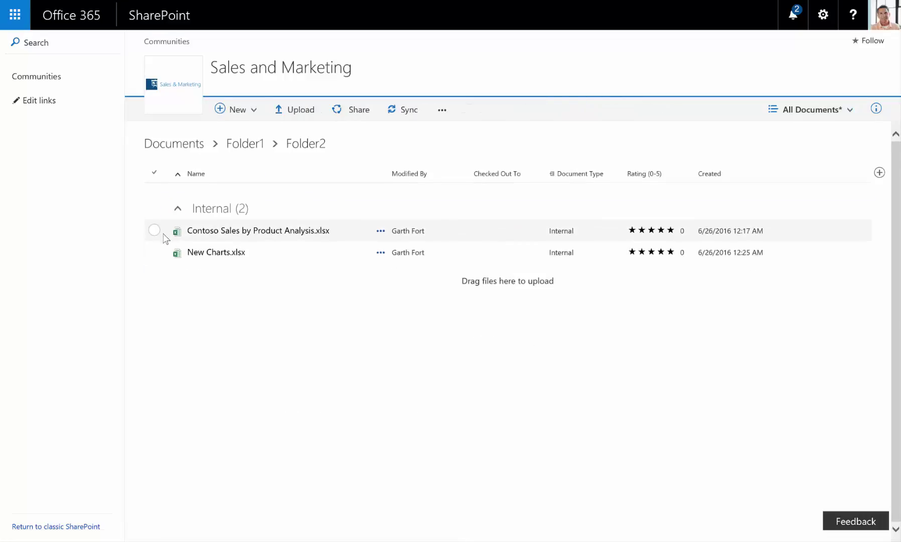
left_click(155, 231)
left_click(155, 252)
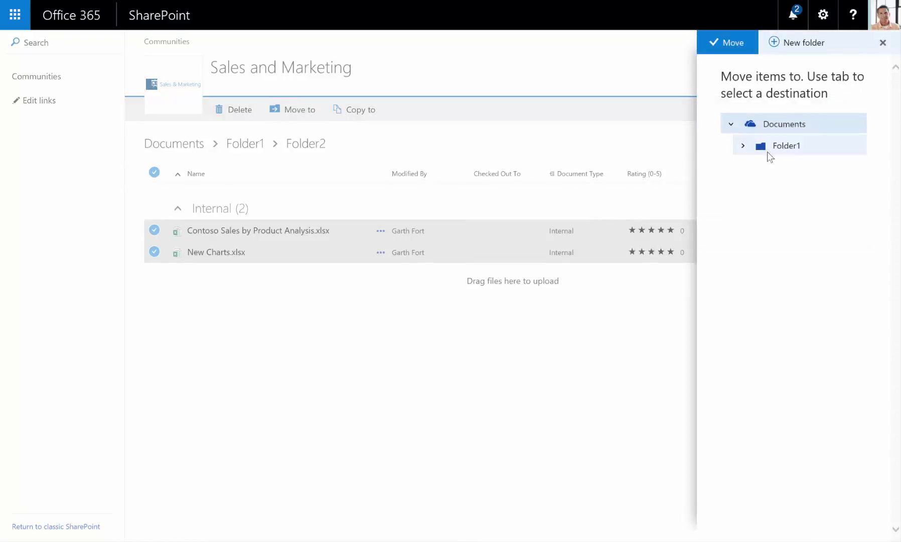
left_click(781, 125)
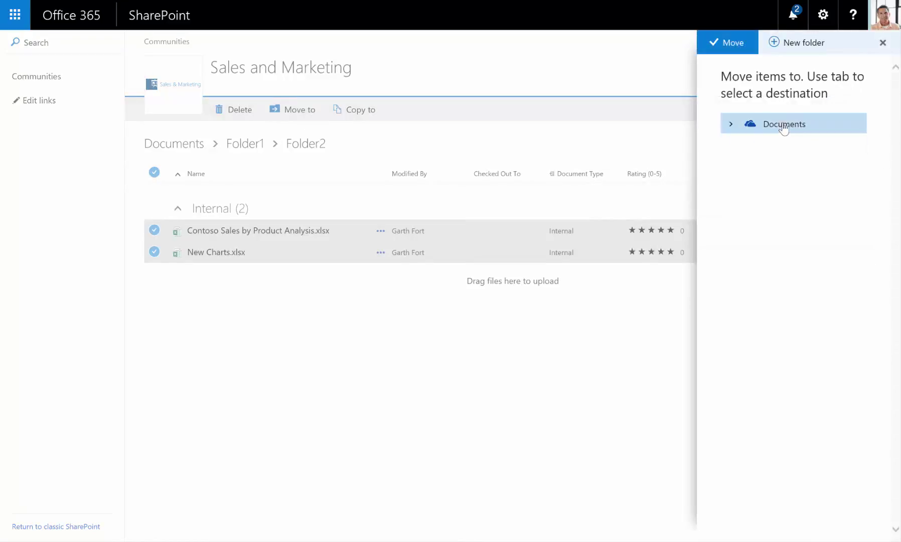
left_click(741, 48)
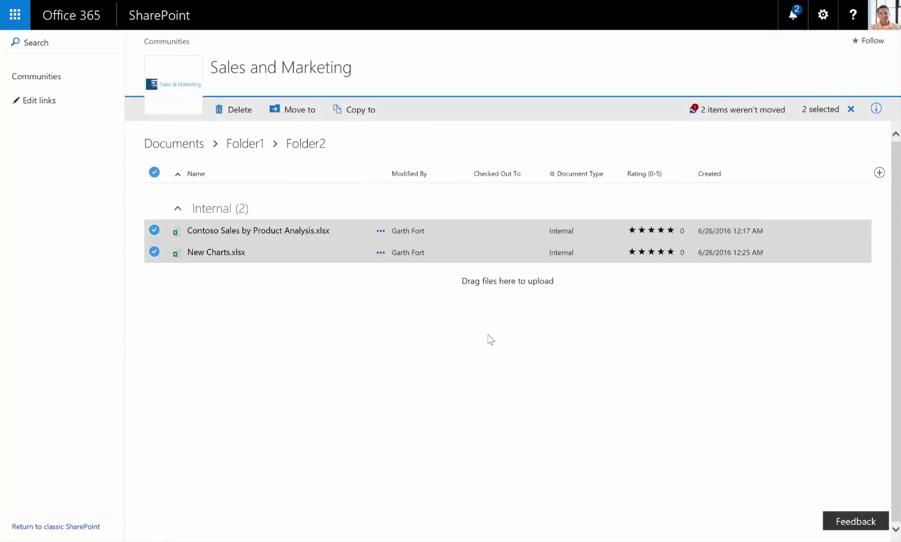
Replace the existing copies of both workbooks to resolve the name conflicts, and return to the Documents root.
left_click(742, 109)
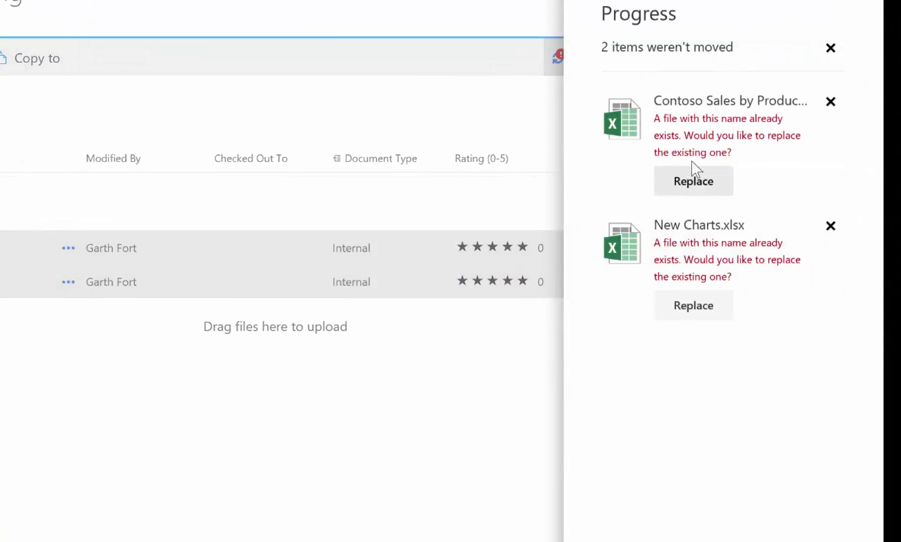
left_click(694, 185)
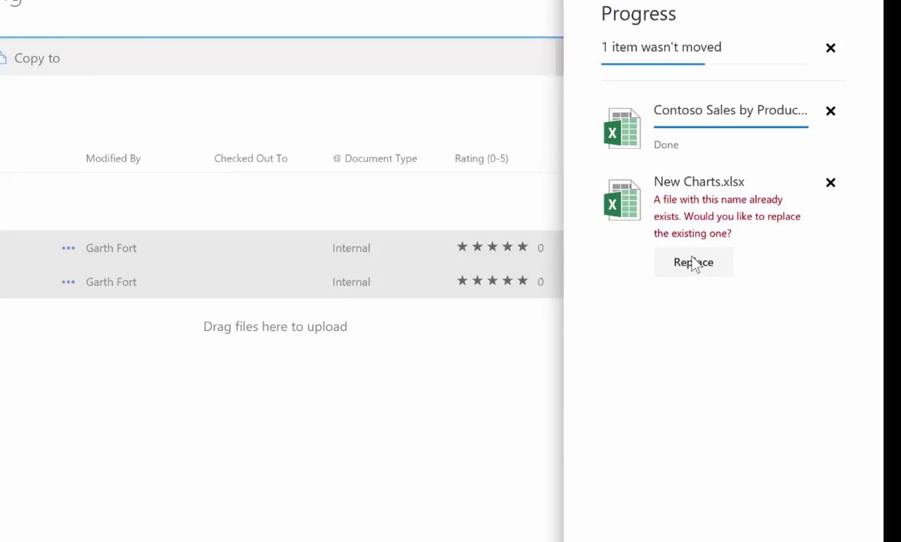
left_click(694, 261)
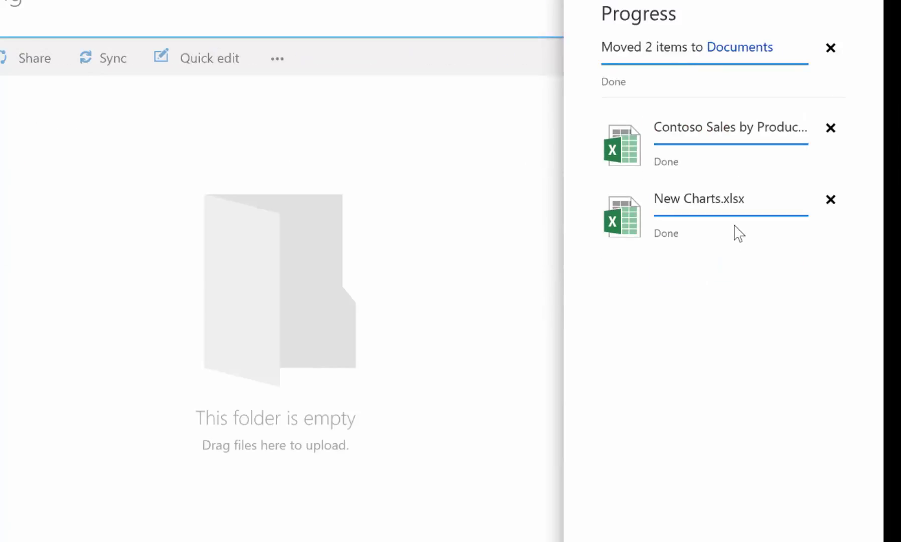
left_click(110, 295)
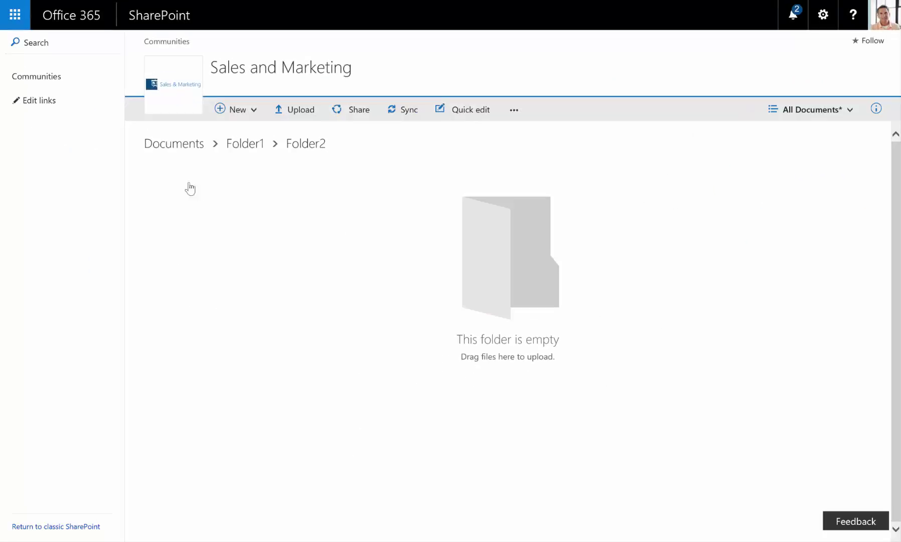
left_click(170, 146)
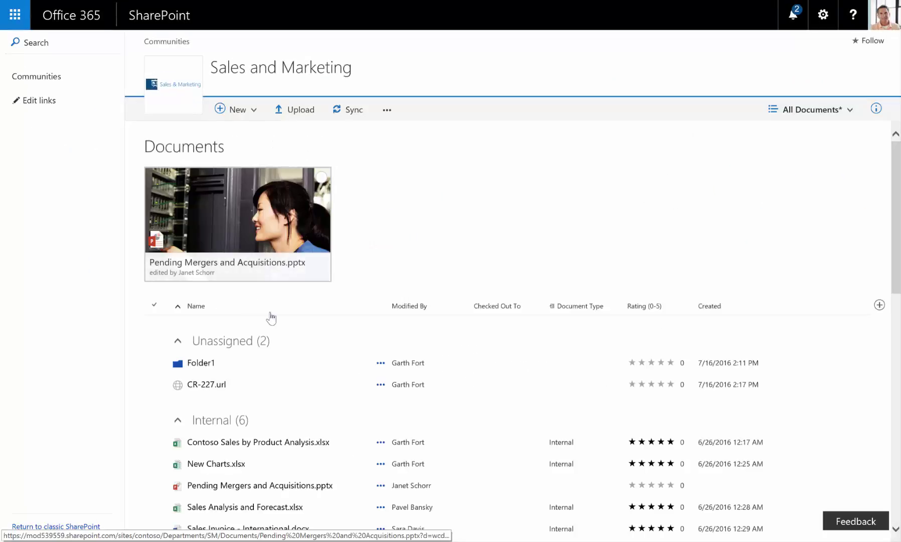
scroll(335, 329, "down", 3)
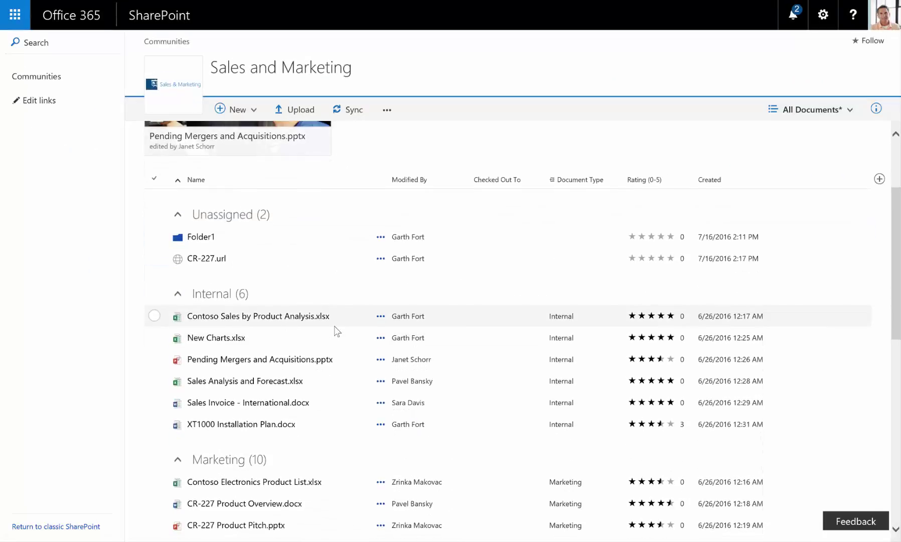
scroll(337, 332, "up", 3)
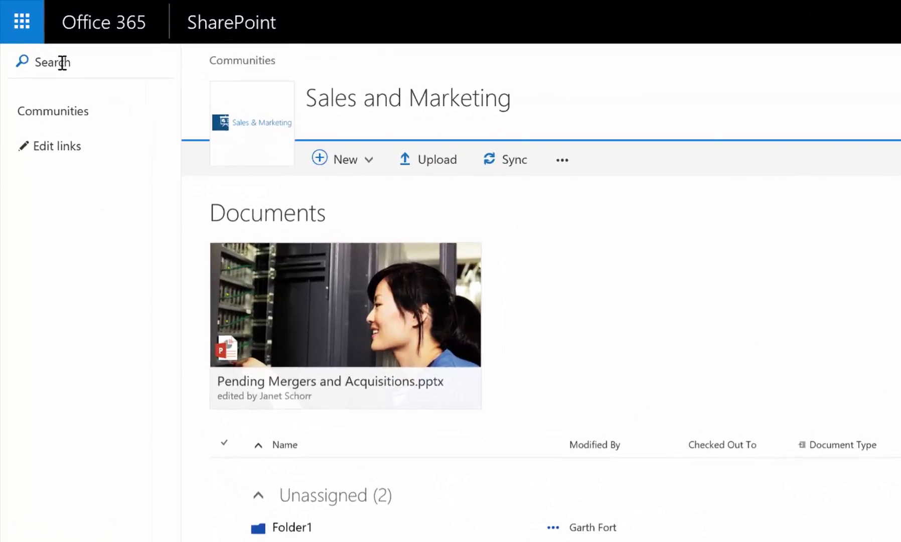
Search the library for "sales", browse the full results and clear the search.
left_click(62, 63)
type("sales")
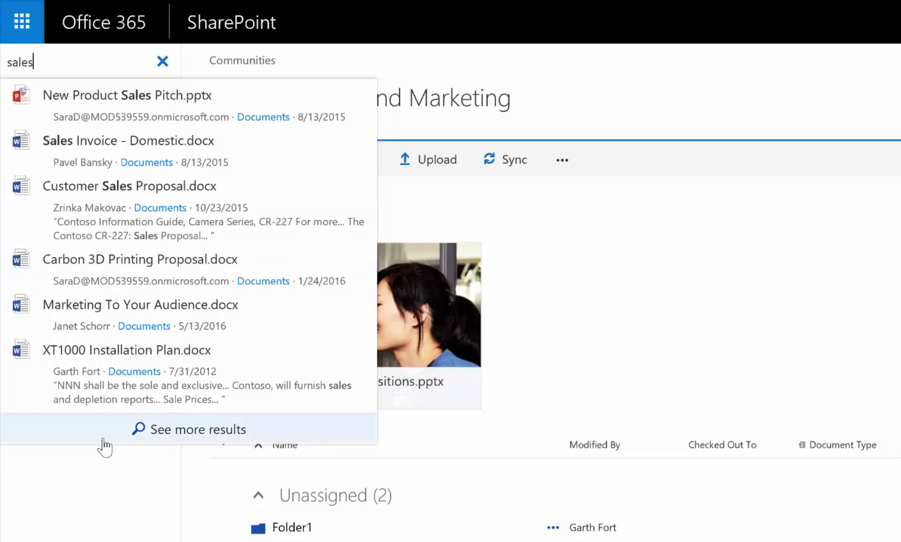
left_click(152, 441)
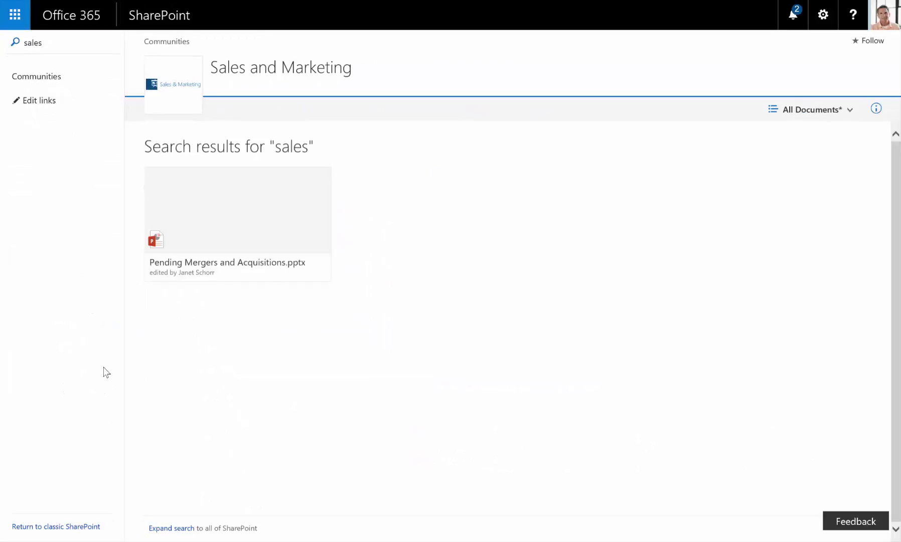
scroll(459, 346, "down", 2)
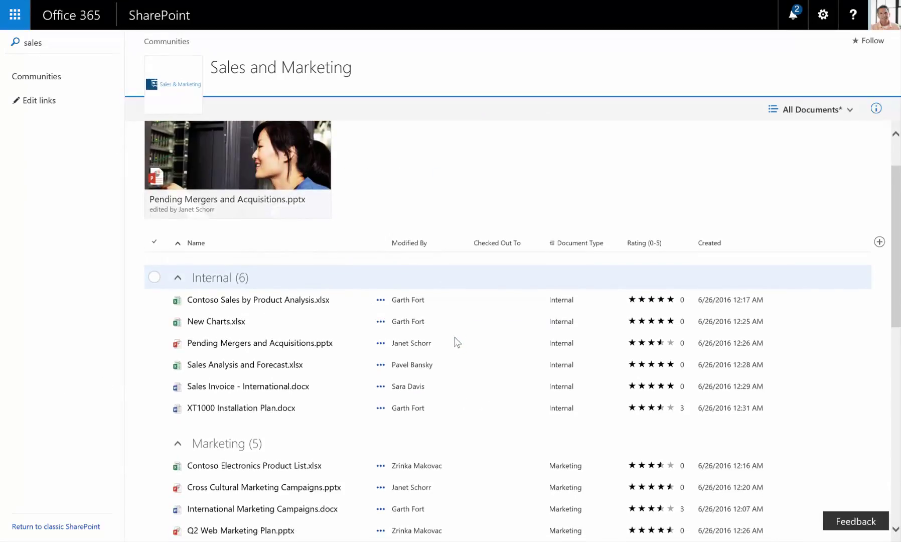
scroll(418, 346, "down", 1)
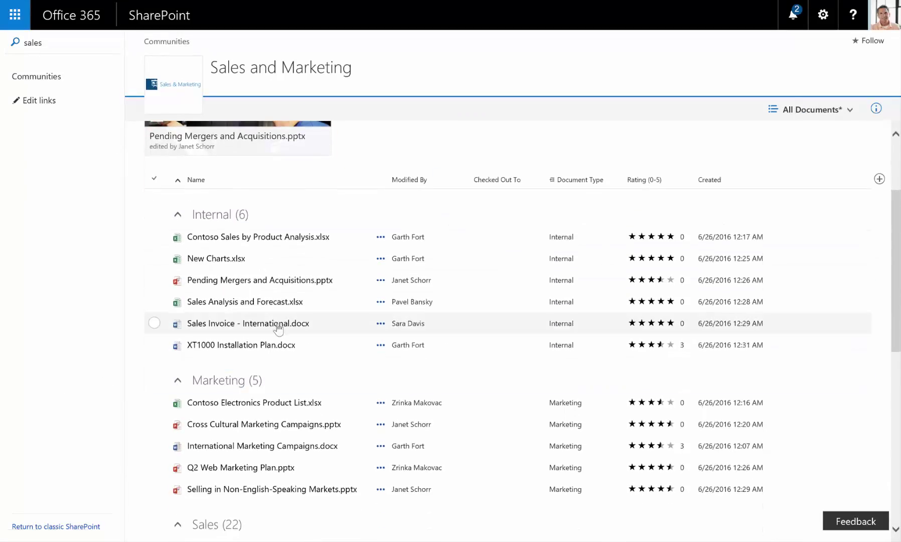
scroll(317, 345, "up", 3)
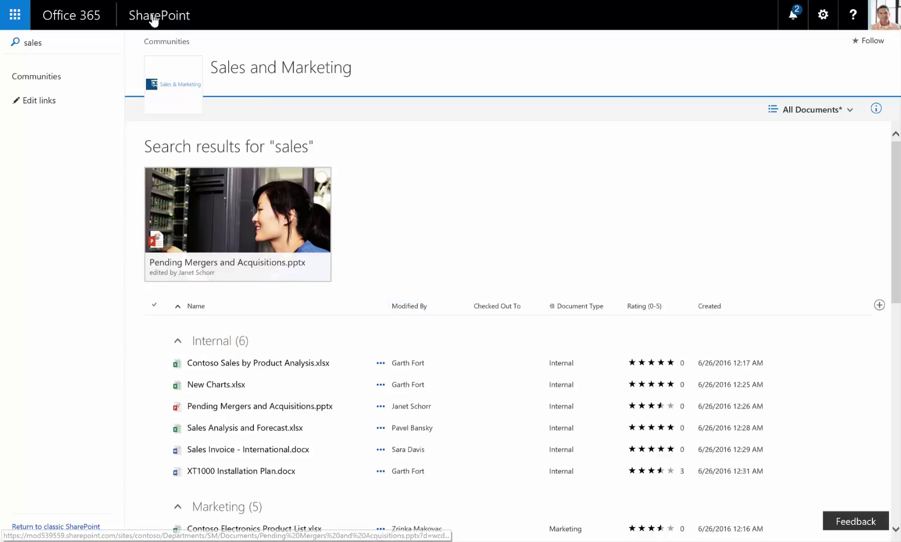
left_click(101, 42)
left_click(111, 43)
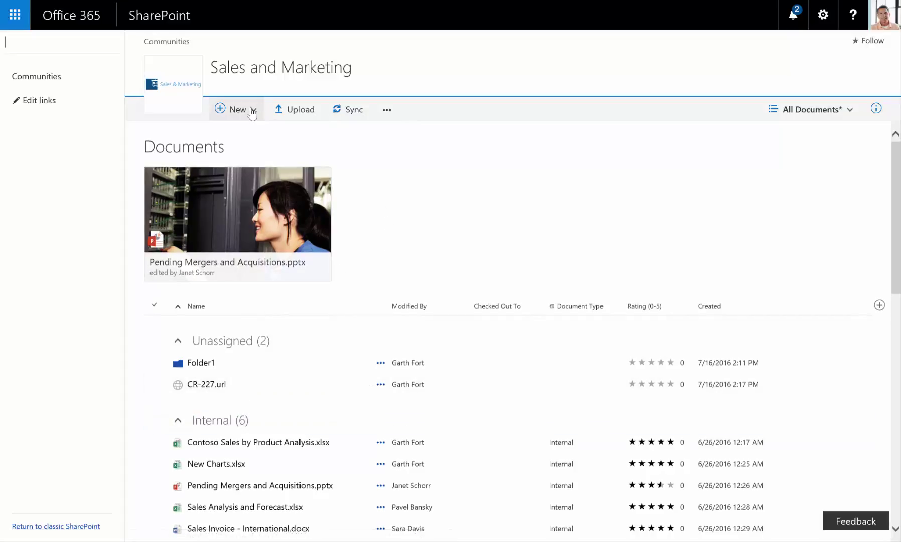
Add a link to the recent CSATReportsSourceOnline workbook to the Documents library.
left_click(252, 111)
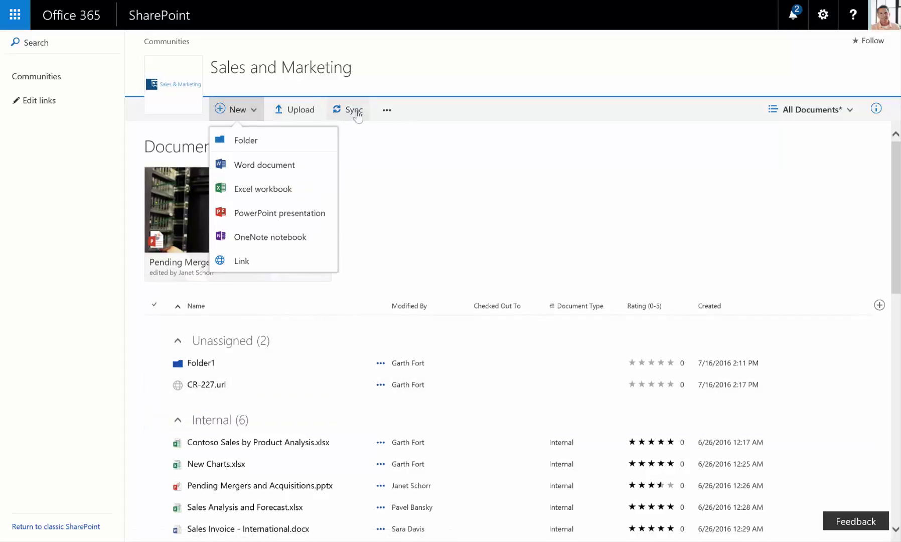
left_click(409, 162)
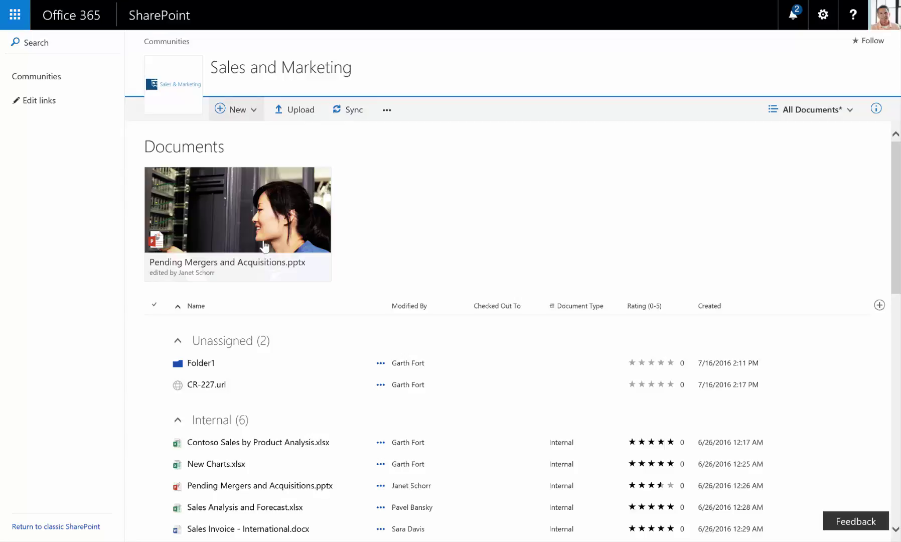
left_click(253, 111)
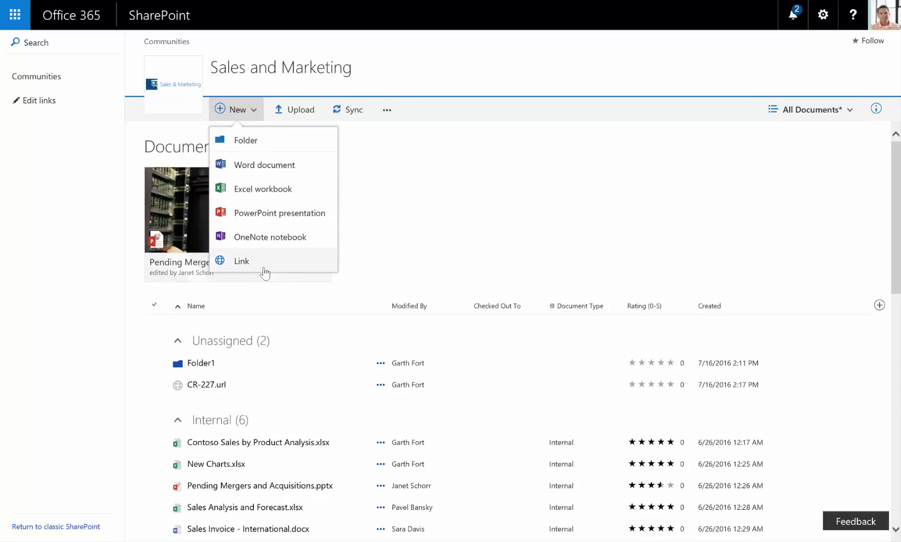
left_click(266, 265)
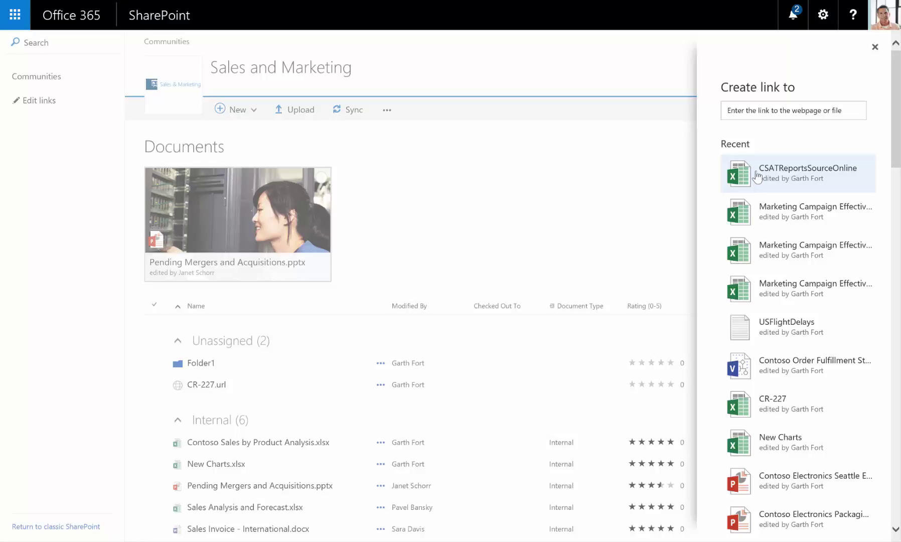
left_click(757, 177)
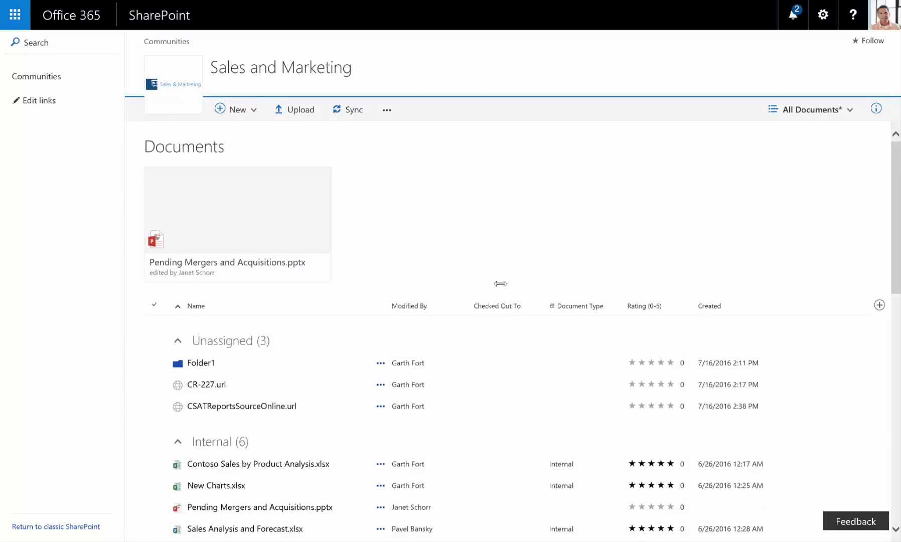
Show the library as Tiles to examine the thumbnails of the linked files, and return to the List layout.
left_click(850, 112)
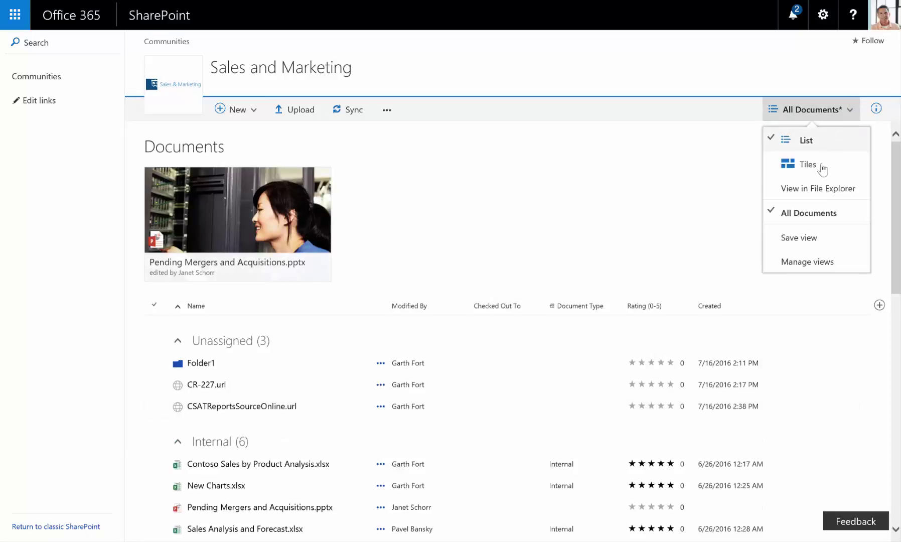
left_click(822, 166)
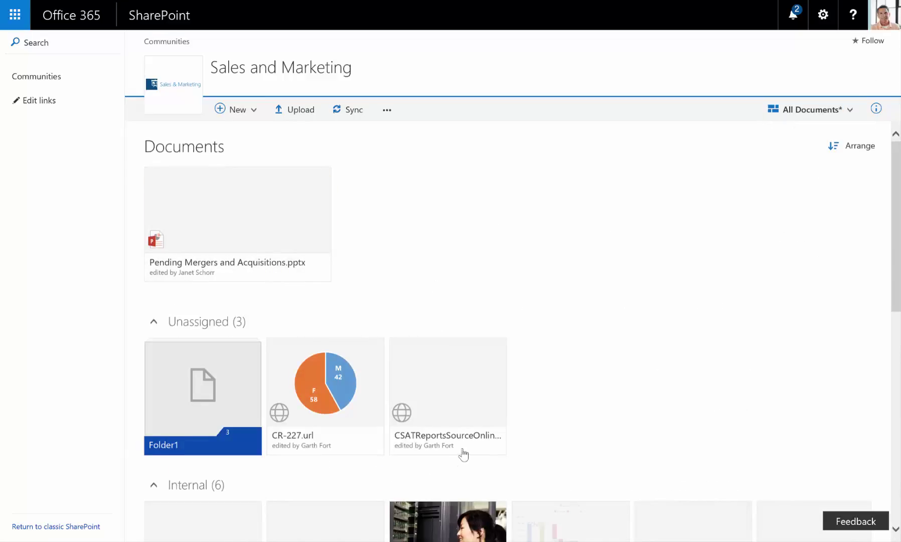
scroll(463, 455, "down", 2)
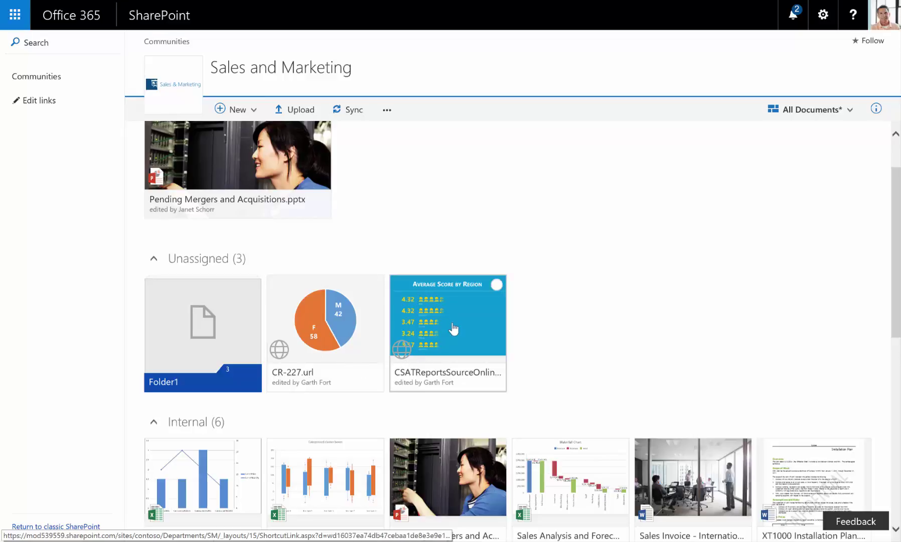
left_click(848, 120)
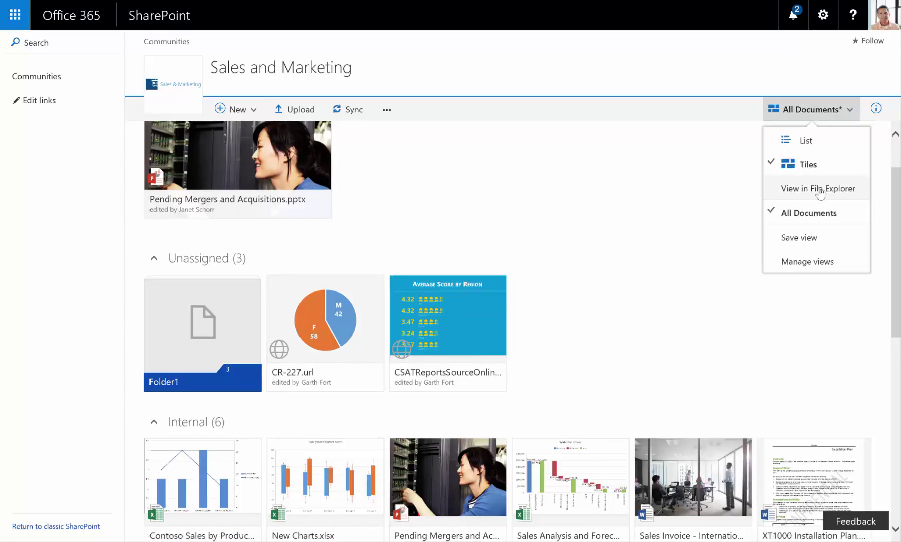
left_click(810, 142)
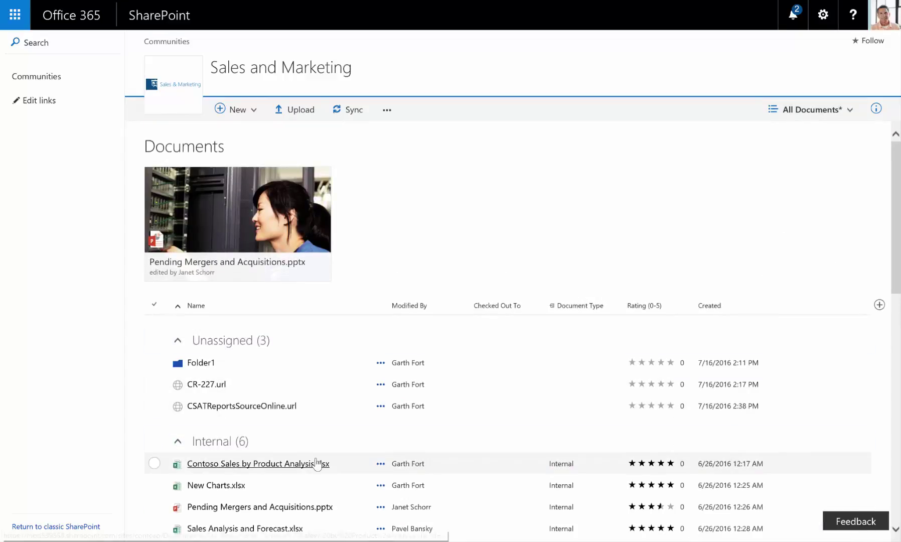
Review the available actions for Contoso Sales by Product Analysis.xlsx in the Internal group and open its Get a link sharing options.
scroll(354, 436, "down", 2)
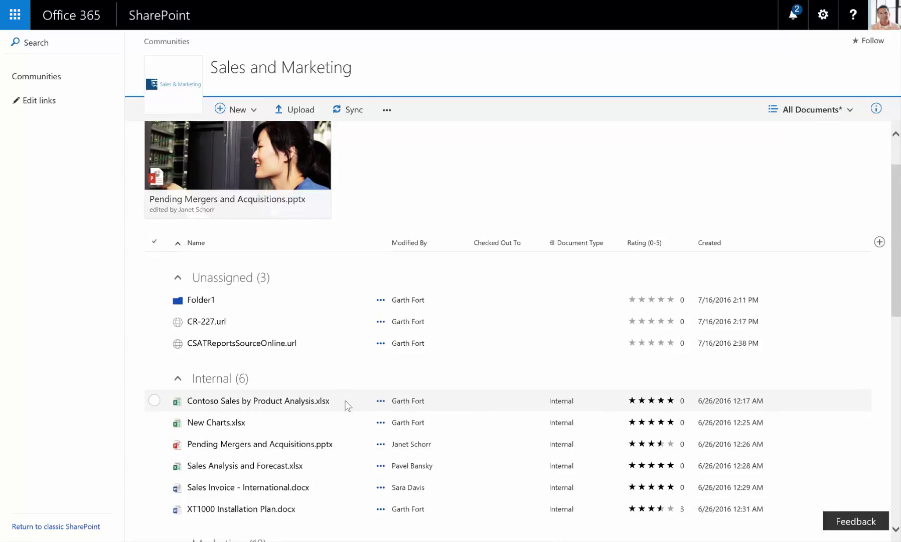
right_click(271, 406)
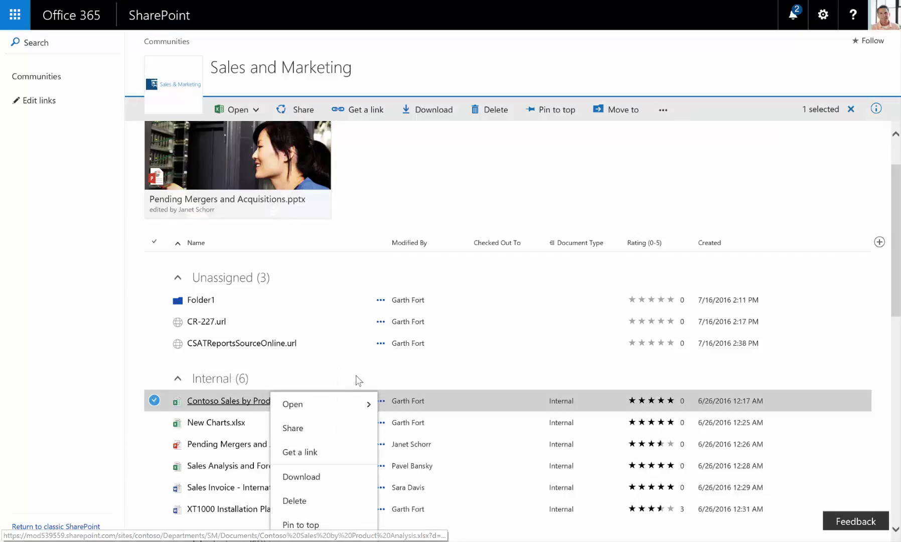
left_click(98, 378)
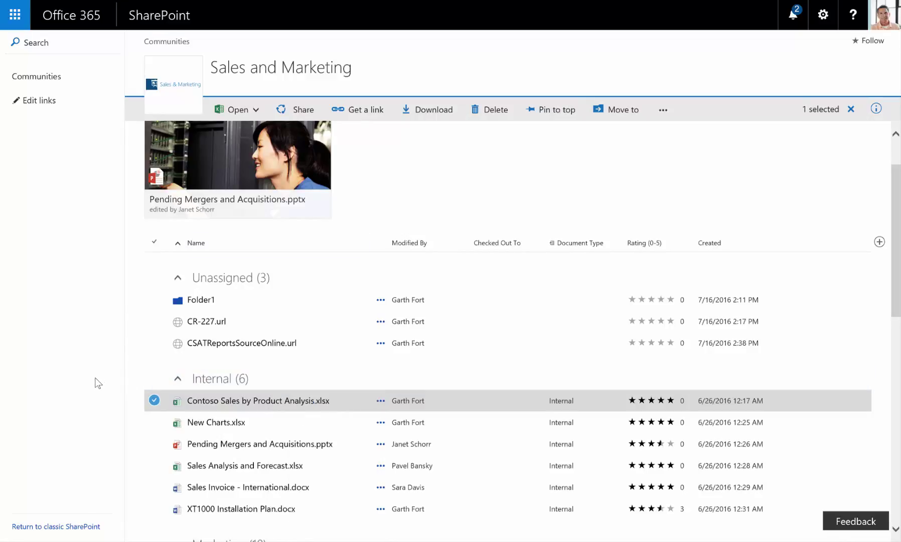
right_click(245, 403)
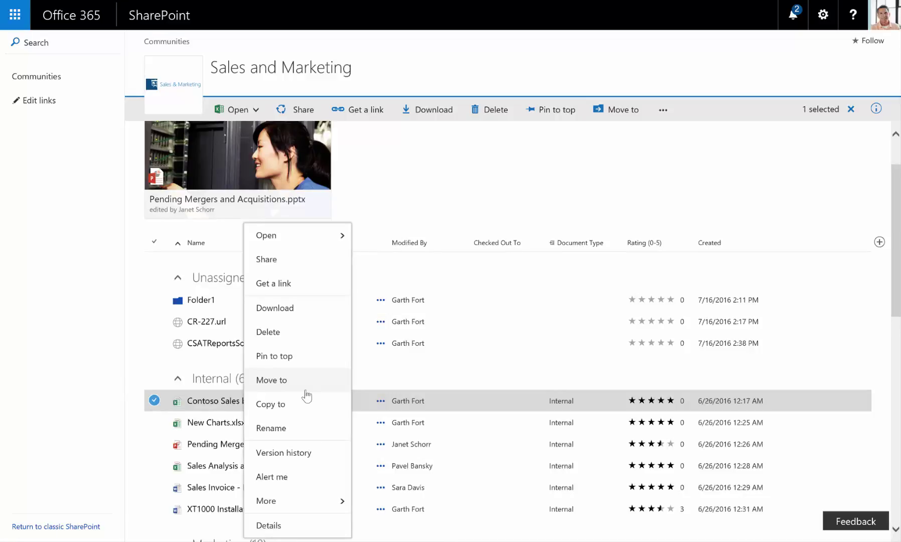
left_click(381, 409)
left_click(380, 404)
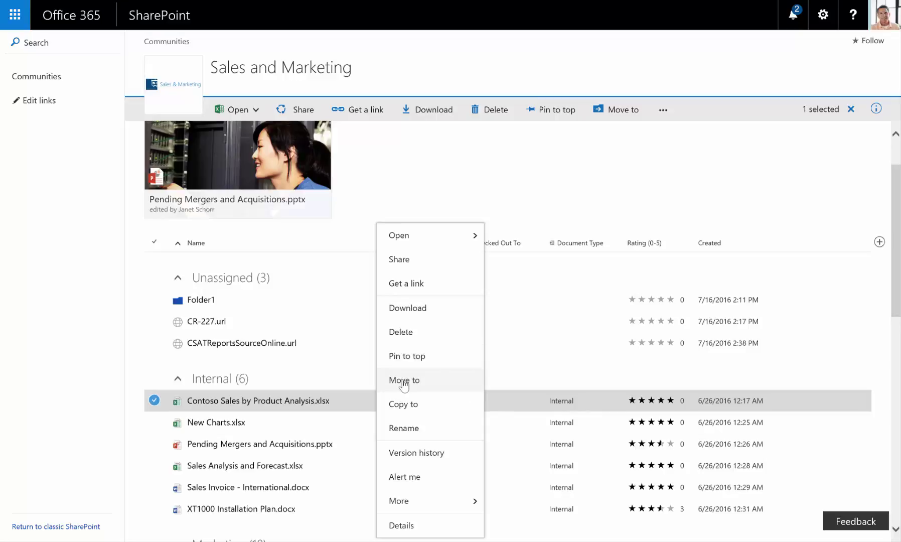
left_click(429, 284)
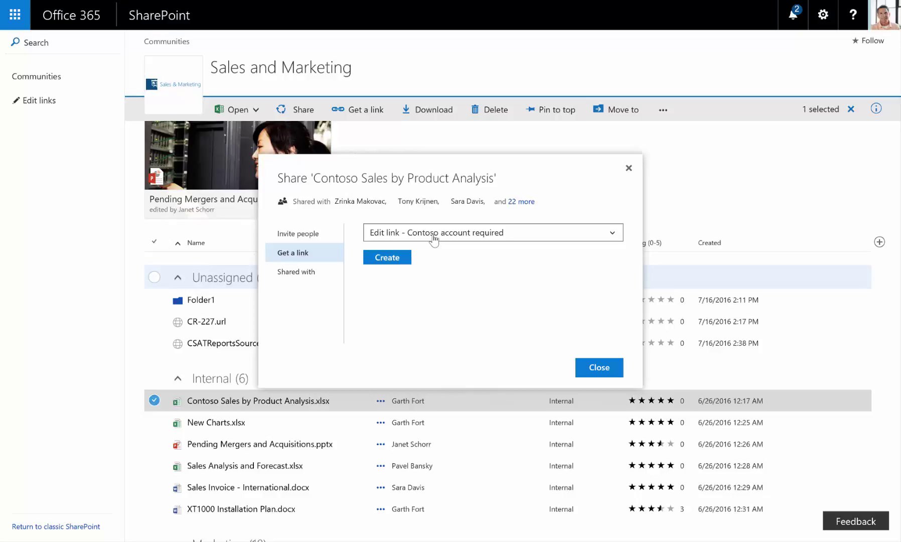
Look through the link types, choose the restricted link that only specific people can open, and copy its address.
left_click(433, 236)
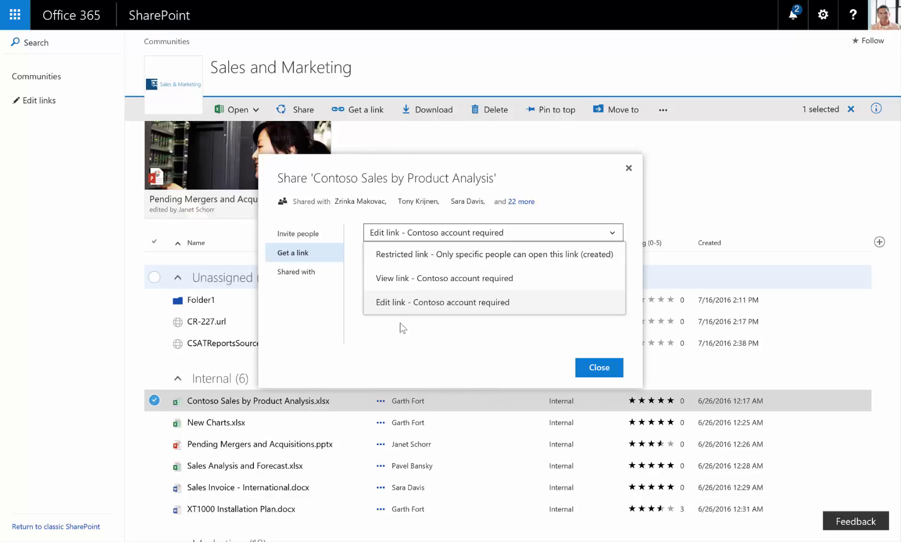
left_click(403, 278)
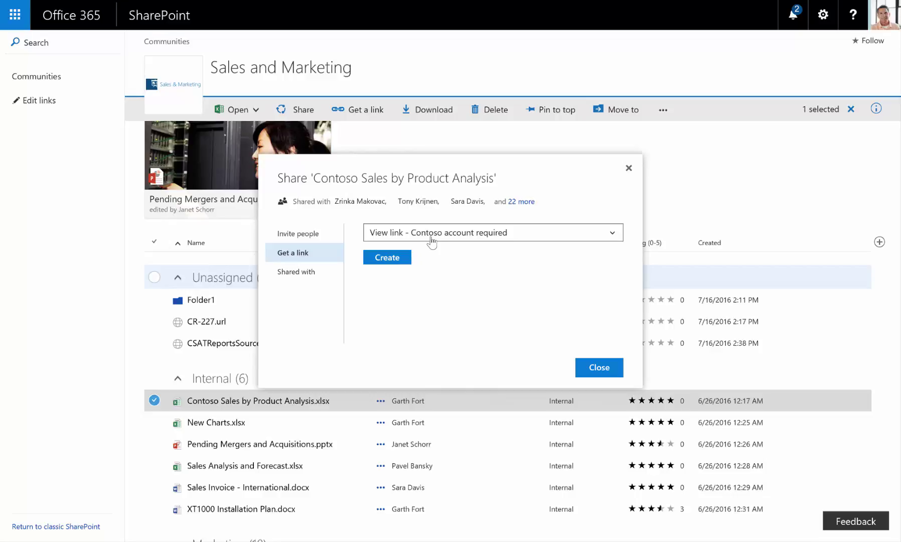
left_click(414, 240)
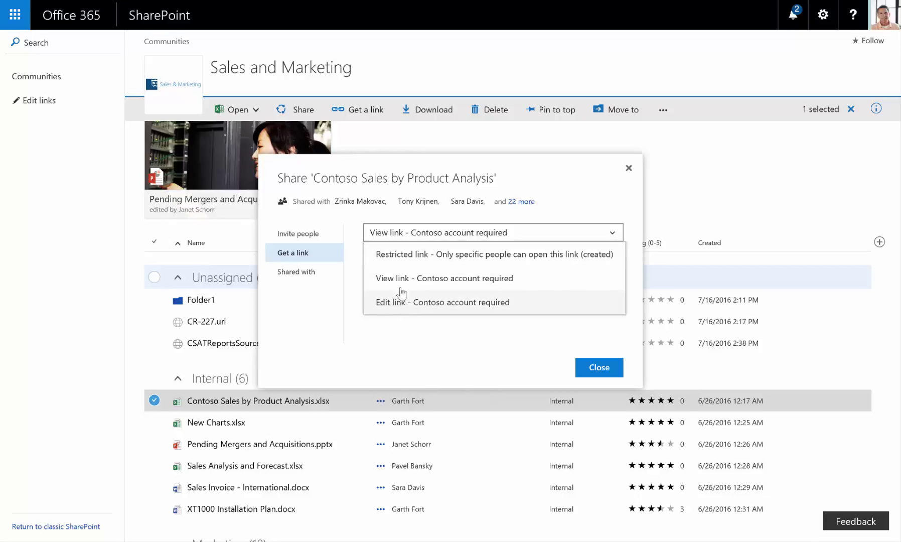
left_click(411, 254)
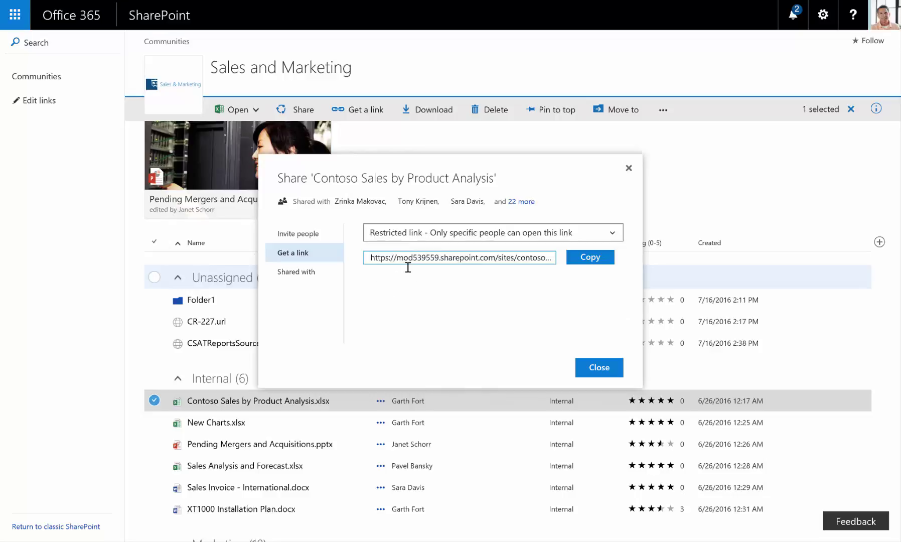
left_click(434, 257)
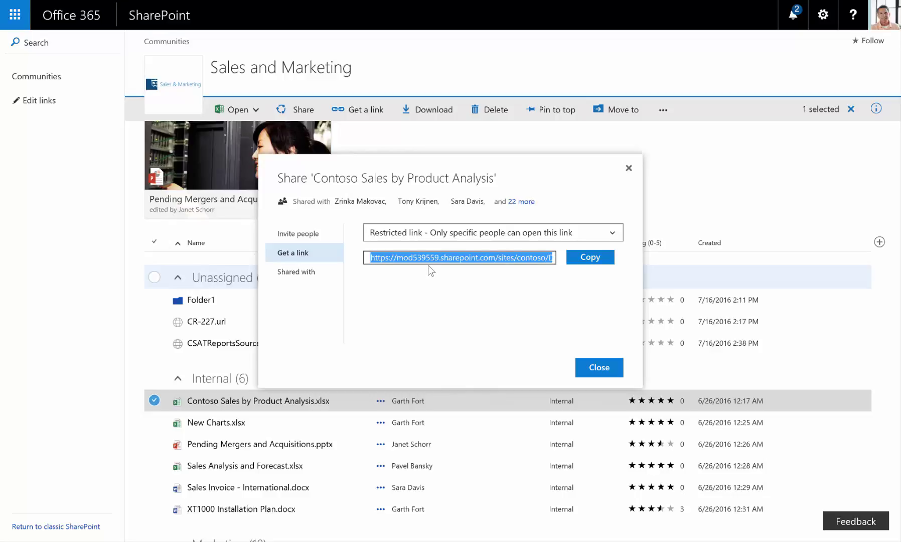
left_click(596, 261)
Create an edit link for the workbook that requires a Contoso account.
left_click(445, 235)
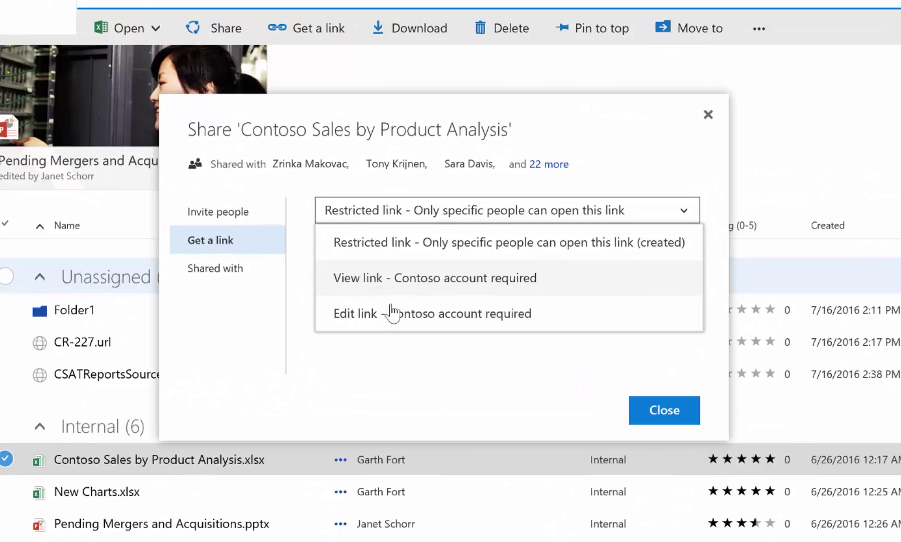
left_click(416, 301)
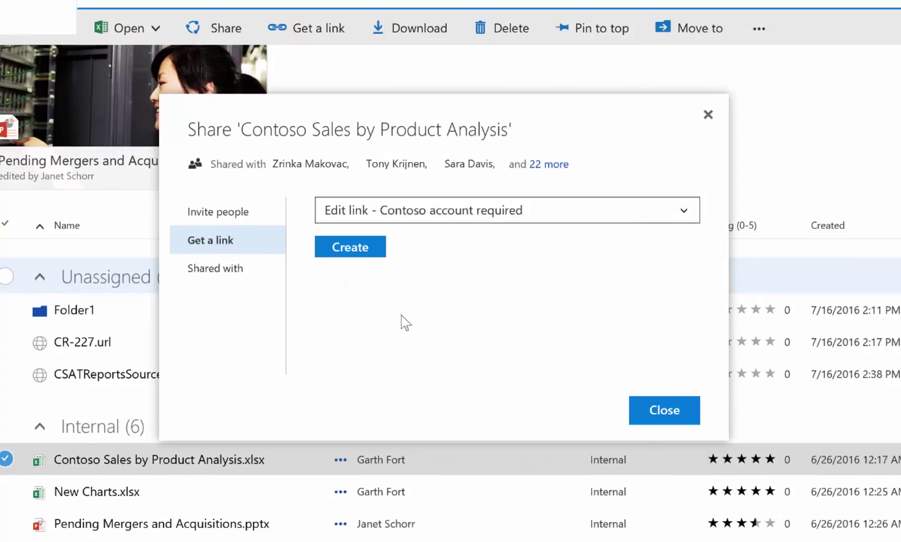
left_click(361, 249)
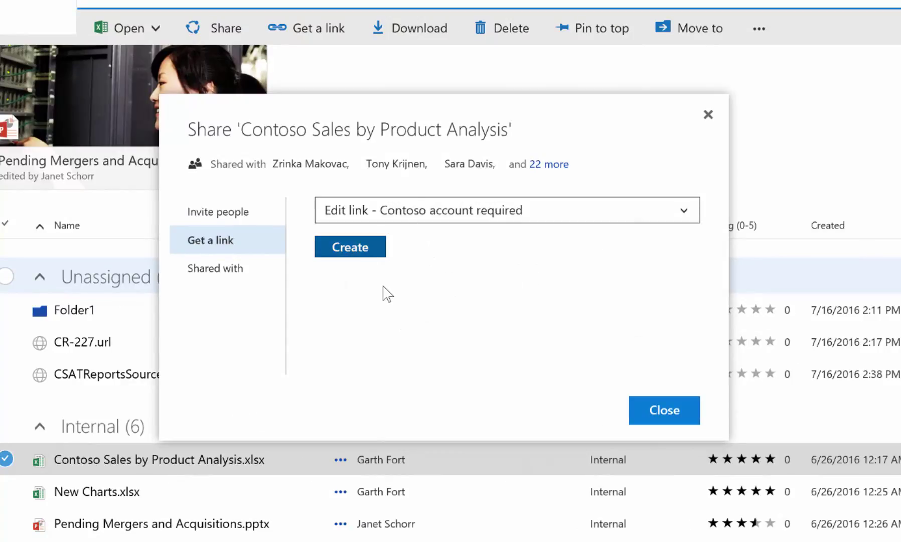
Examine the edit link's address from its end back to the guest access token parameter.
left_click(427, 255)
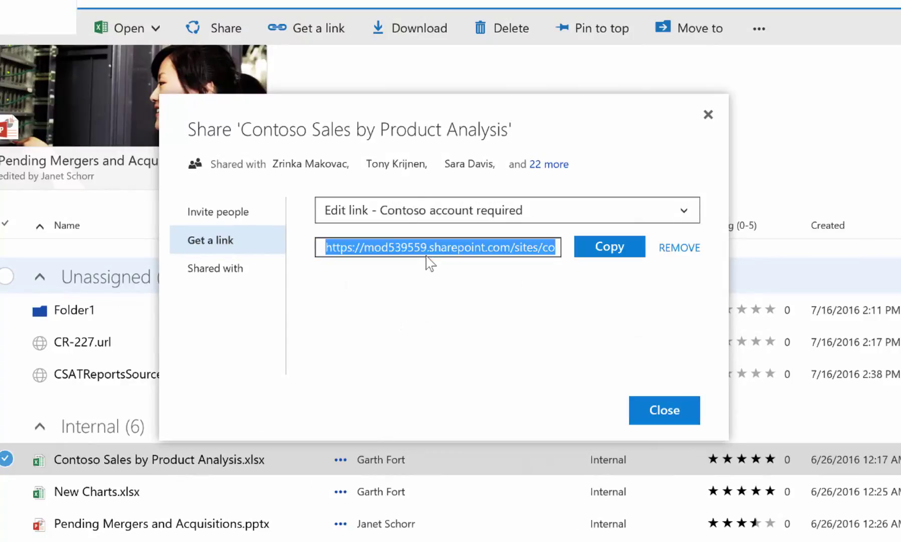
key("End")
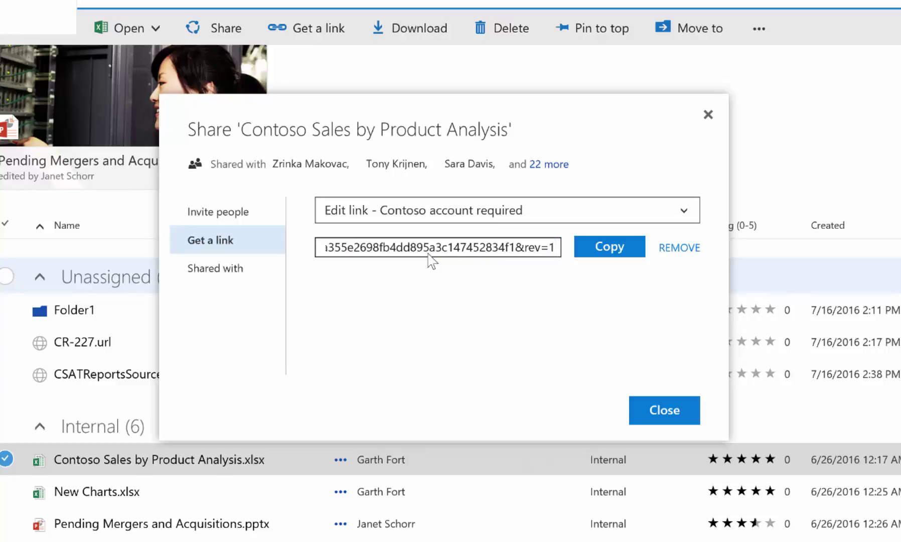
key("Left")
key("Left")
key("Left")
key("Left")
key("Left")
key("Left")
key("Left")
key("Left")
key("Left")
key("Left")
key("Left")
key("Left")
key("Left")
key("Left")
key("Left")
key("Left")
key("Left")
key("Left")
key("Left")
key("Left")
key("Left")
key("Left")
key("Left")
key("Left")
key("Left")
key("Left")
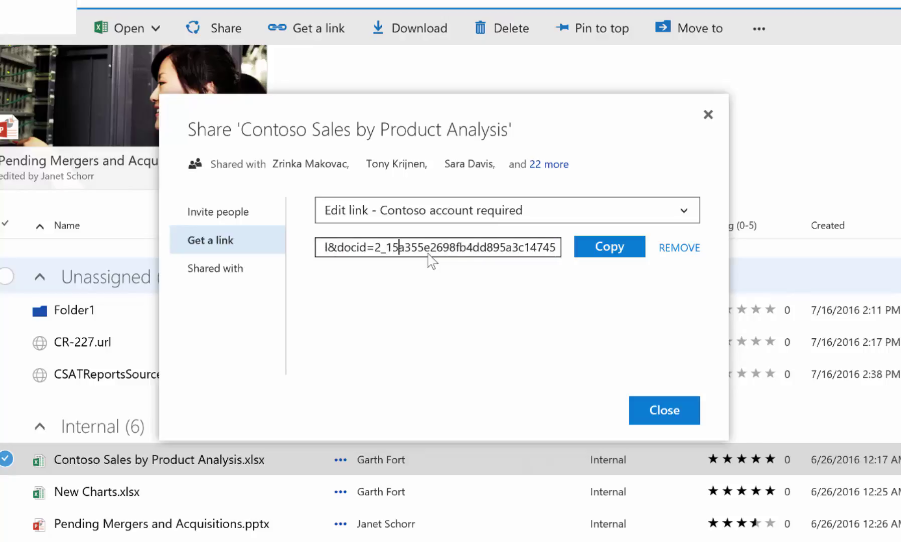
key("Left")
key("Left")
key("Left")
key("Left")
key("Left")
key("Right")
key("Right")
key("Right")
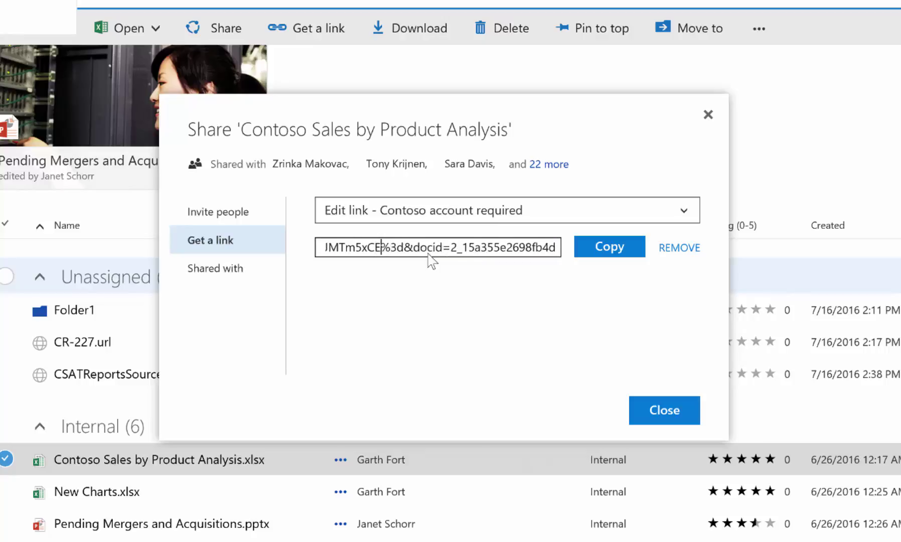
key("Left")
key("Left")
key("Left")
key("Left")
key("Left")
key("Left")
key("Left")
key("Left")
key("Left")
key("Left")
key("Left")
key("Left")
key("Left")
key("Left")
key("Left")
key("Left")
key("Left")
key("Left")
key("Left")
key("Left")
key("Left")
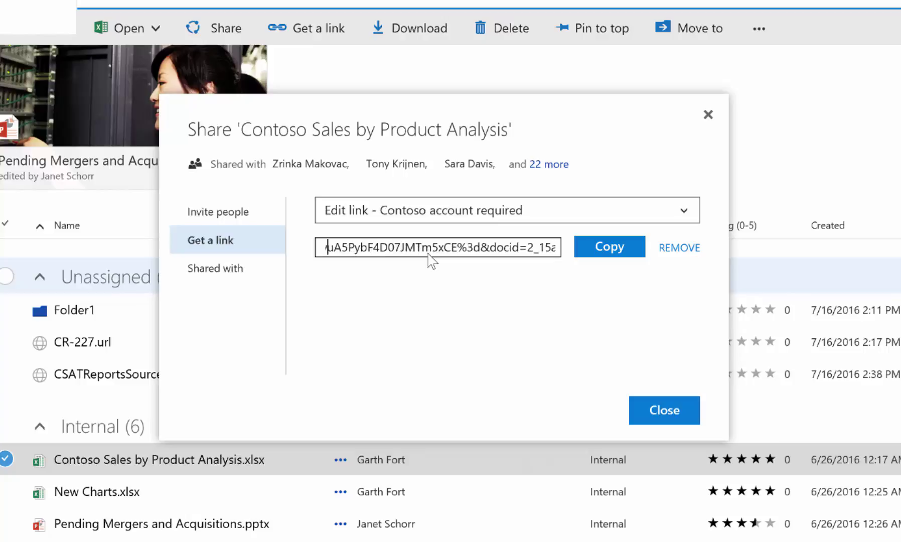
key("Left")
key("Left")
key("Left")
key("Left")
key("Left")
key("Left")
key("Left")
key("Left")
key("Left")
key("Left")
key("Left")
key("Left")
key("Left")
key("Left")
key("Left")
key("Left")
key("Left")
key("Left")
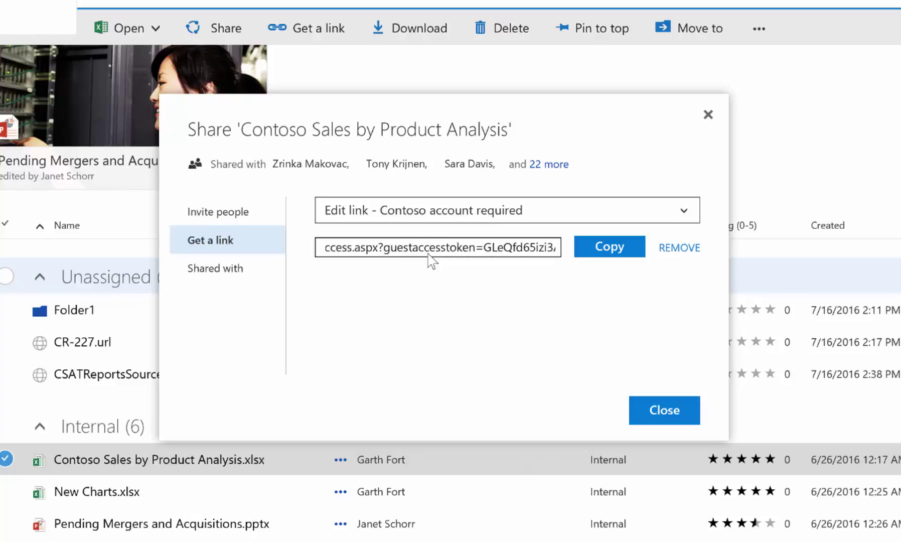
Remove the workbook's edit link and confirm the removal.
left_click(671, 249)
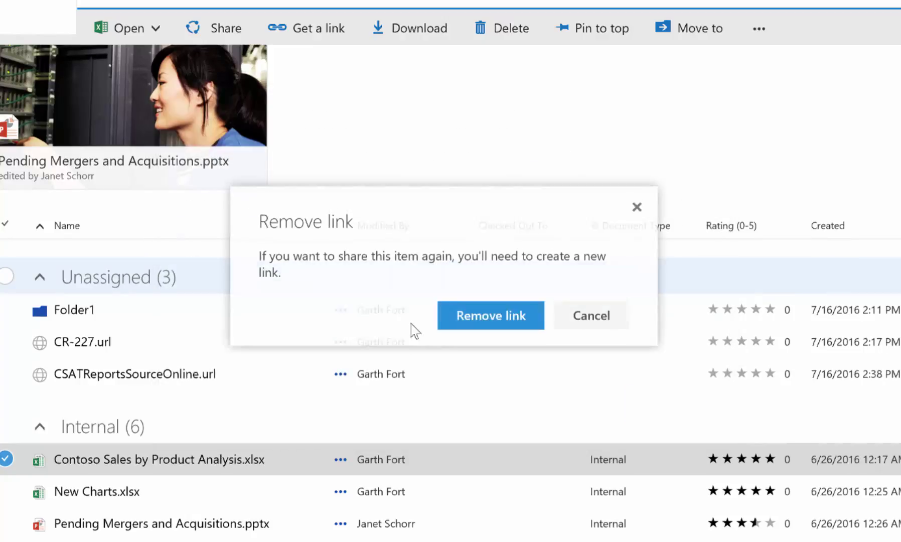
left_click(465, 319)
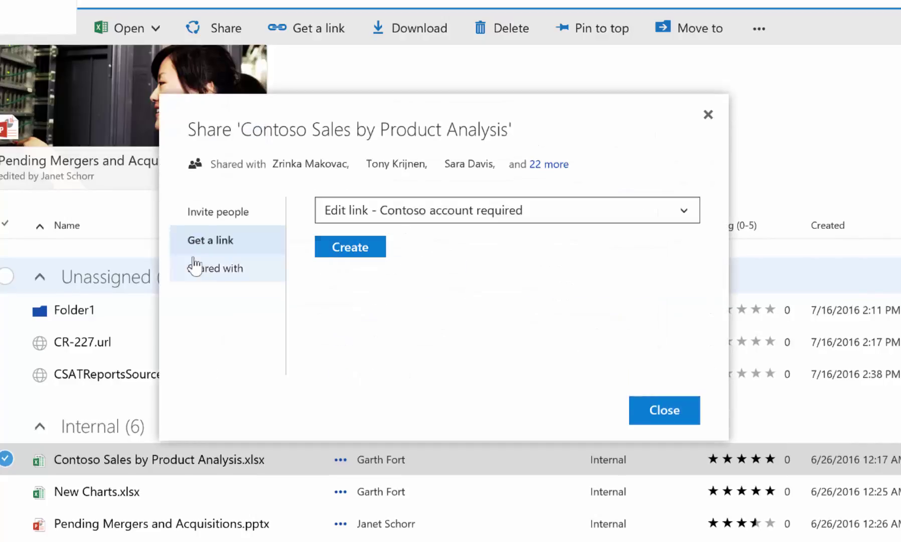
Review the workbook's invitation options and the people it is shared with, and close the sharing dialog.
left_click(239, 213)
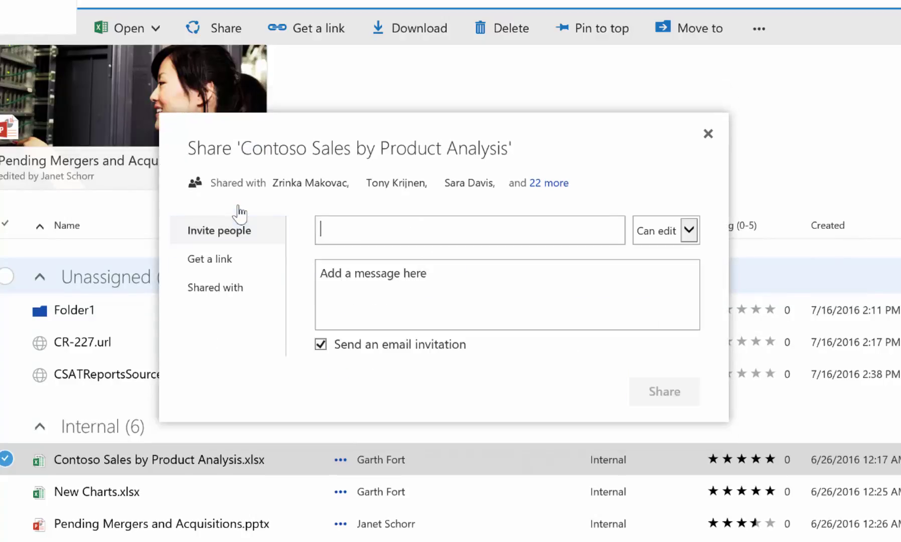
left_click(215, 290)
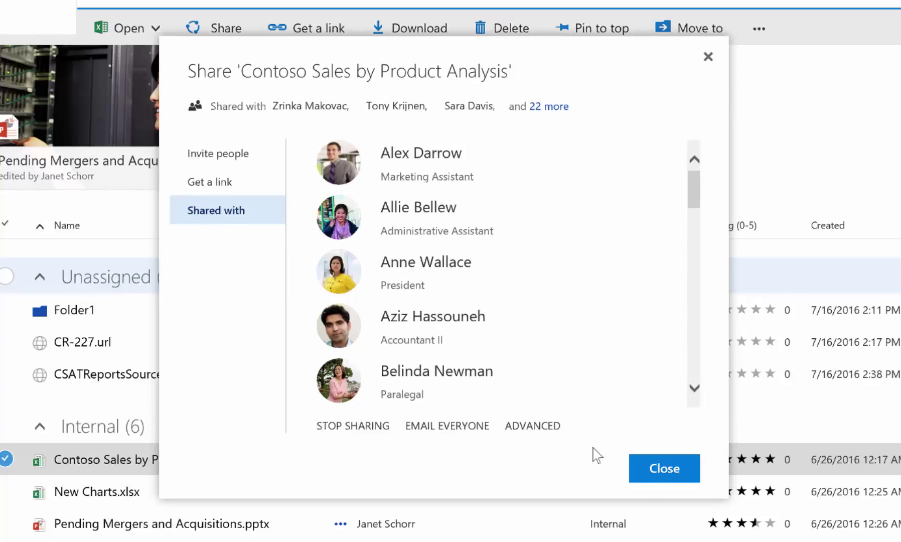
left_click(658, 476)
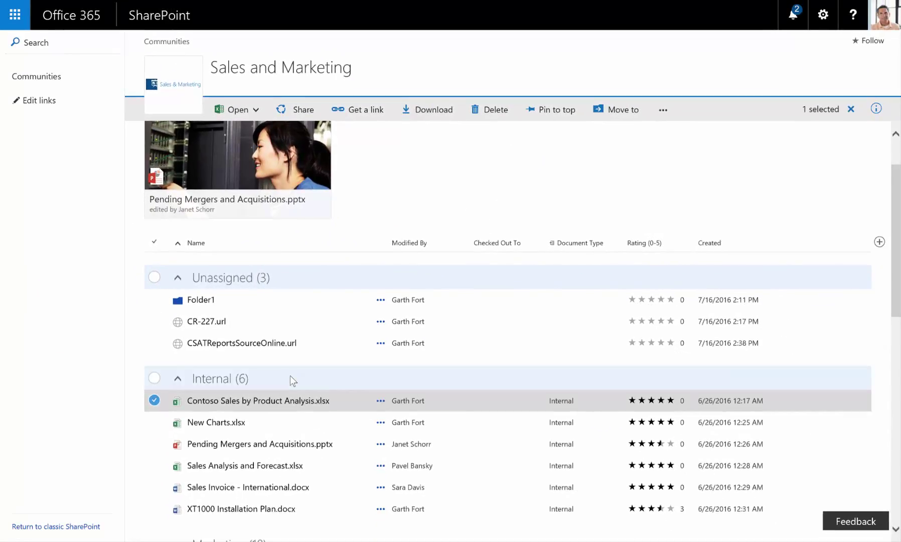
Review the browser's context options for Contoso Sales by Product Analysis.xlsx, close them and clear the file selection.
left_click_drag(268, 407, 272, 406)
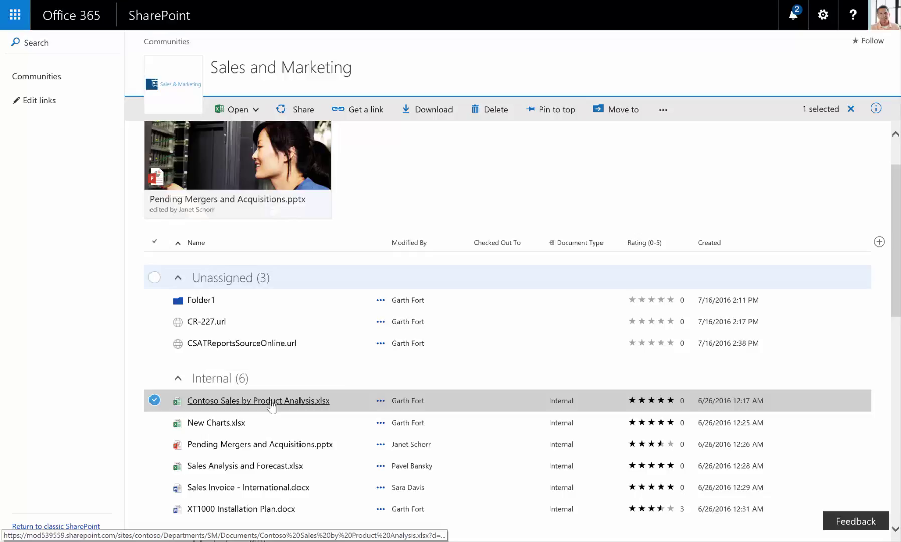
right_click(272, 403)
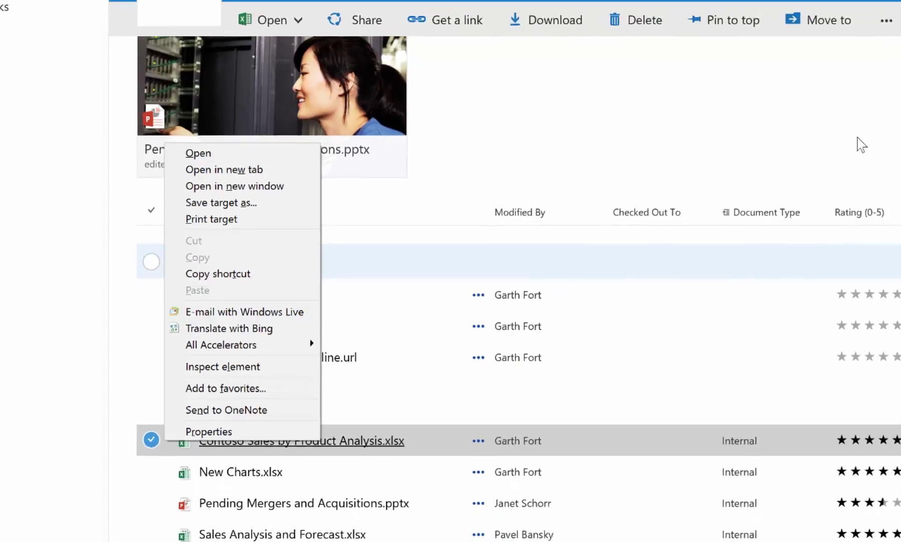
left_click(868, 148)
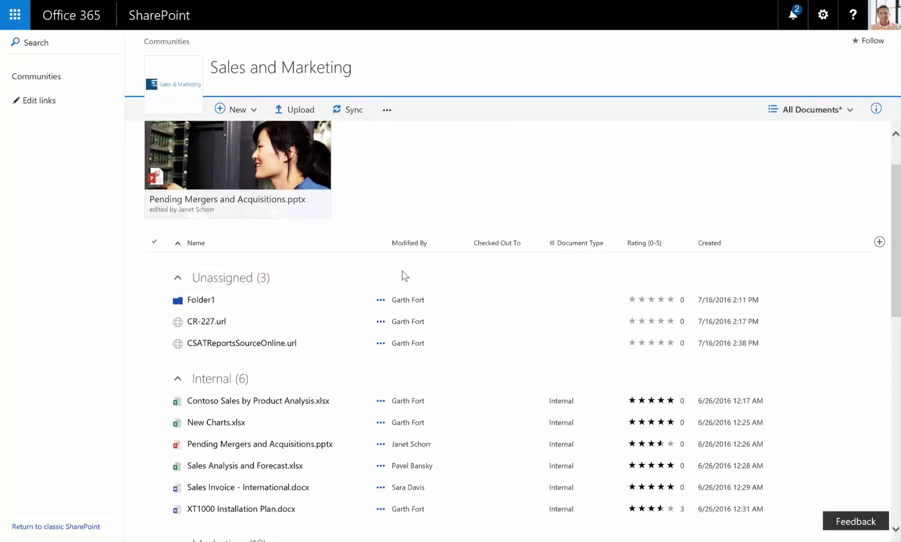
Review the library's view options and the sort, filter and group options of the Rating (0-5), Document Type and Checked Out To columns.
left_click(852, 115)
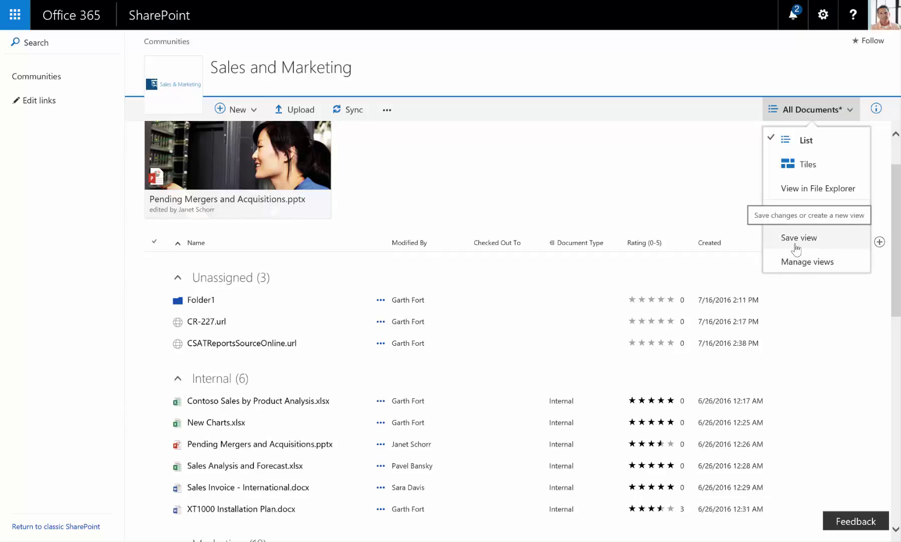
left_click(705, 205)
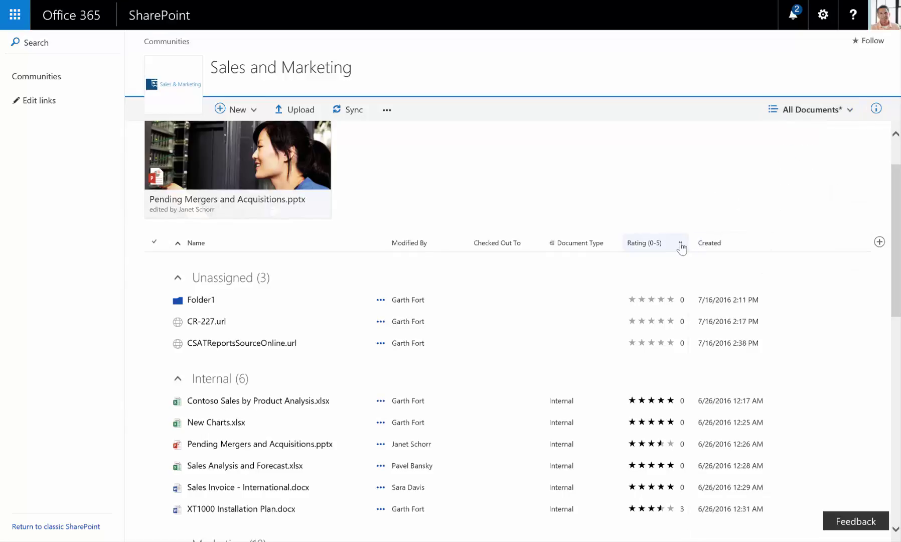
left_click(680, 244)
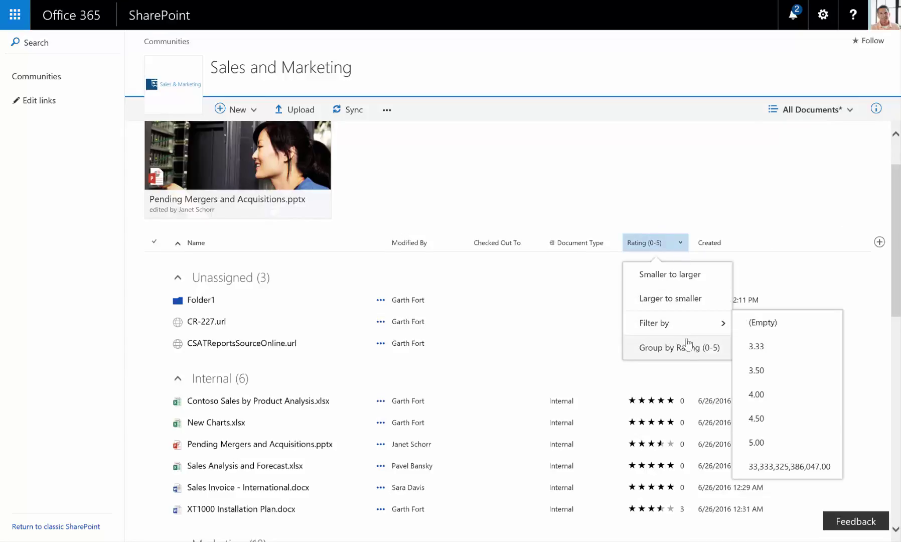
left_click(609, 245)
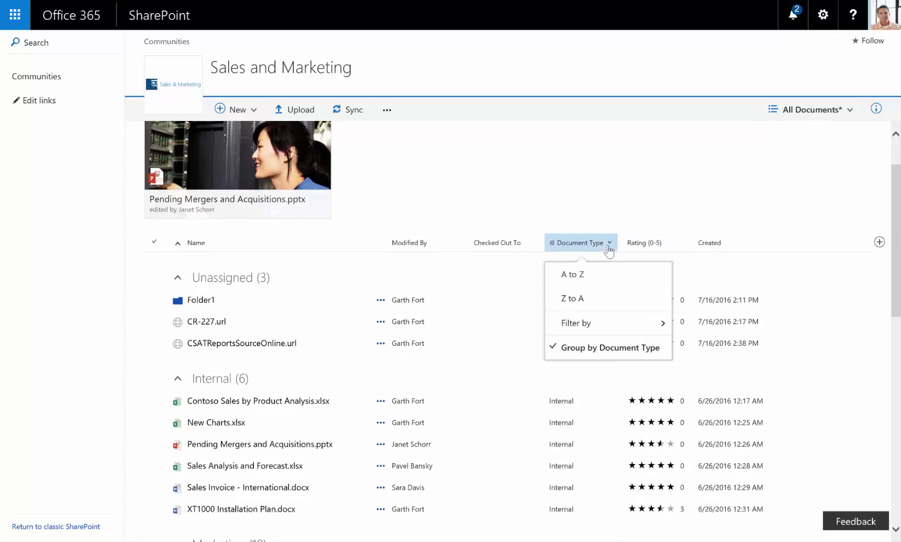
left_click(544, 244)
left_click(531, 244)
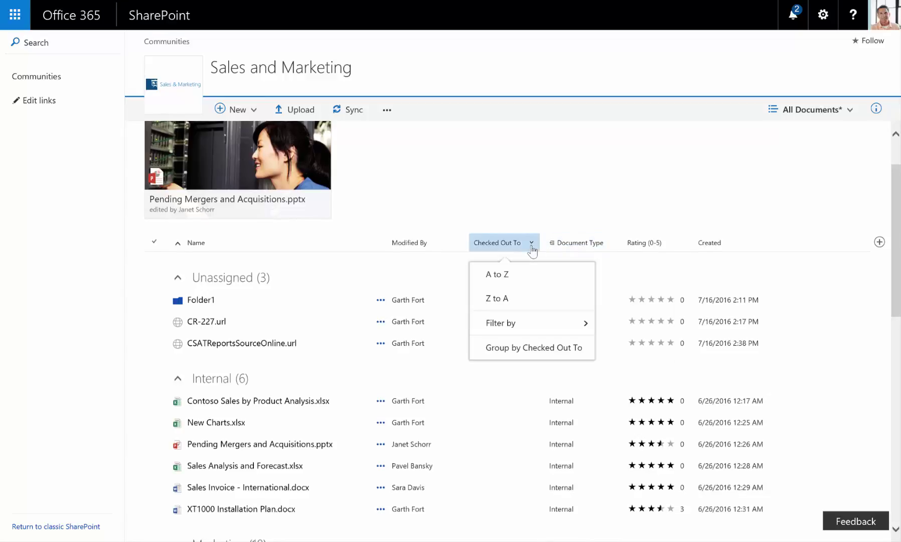
left_click(770, 210)
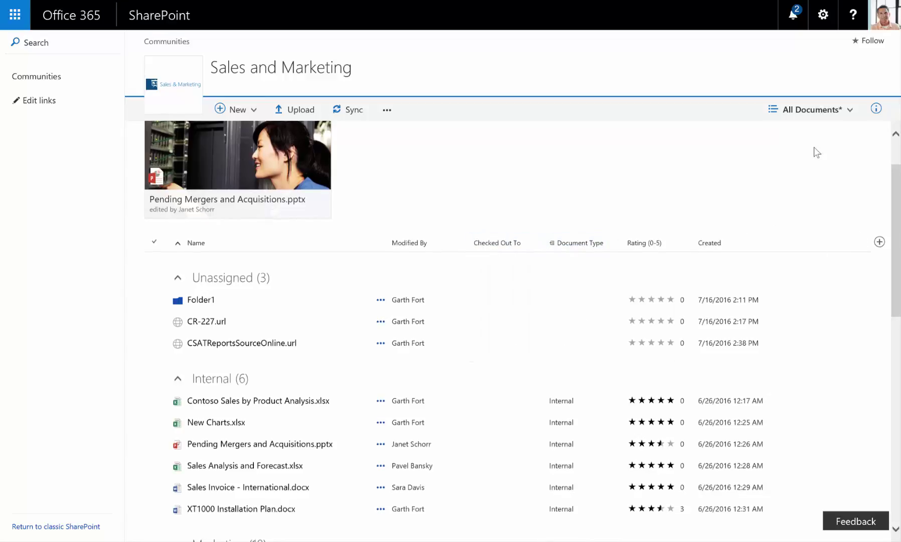
Save the current library view under the new name All Documents 2.
left_click(847, 113)
left_click(797, 236)
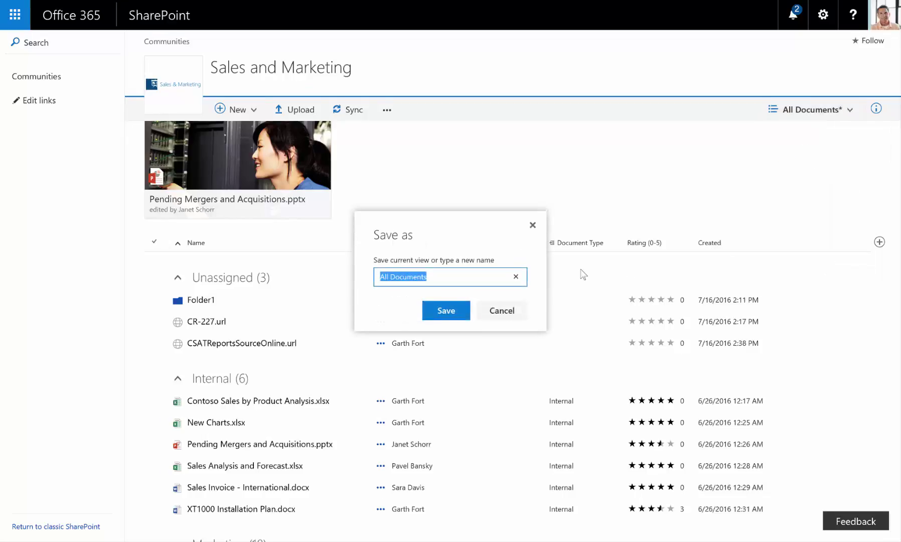
left_click(386, 262)
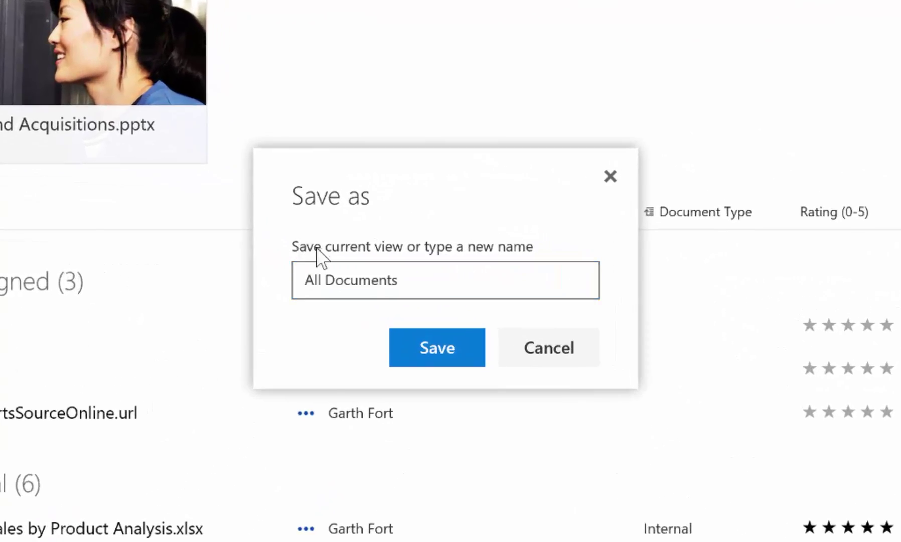
left_click(376, 264)
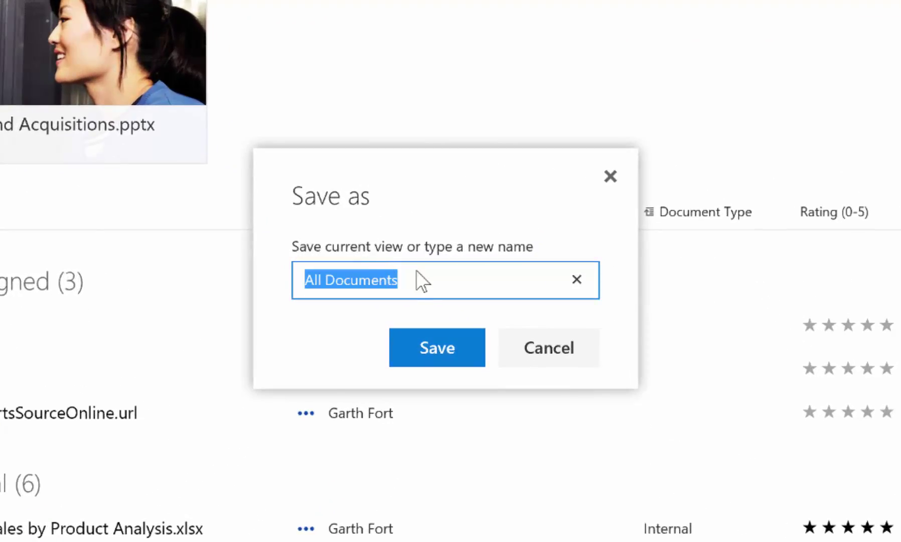
left_click(429, 274)
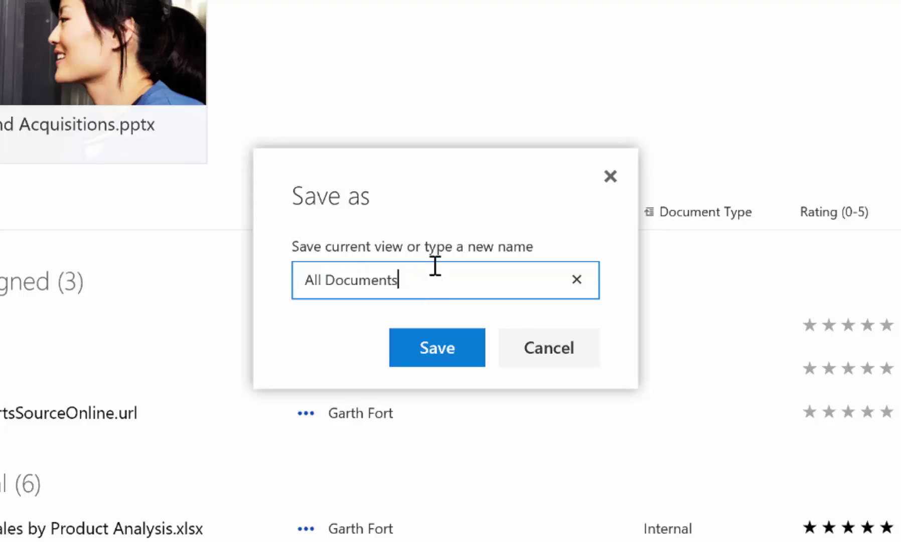
type("2")
left_click(446, 350)
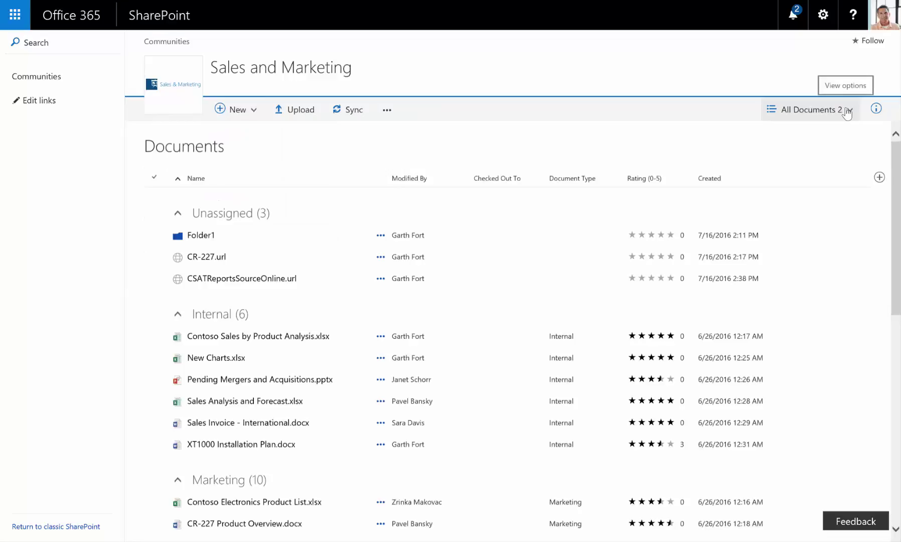
Review the view options for All Documents 2, including setting it as default and viewing the library in File Explorer.
left_click(847, 112)
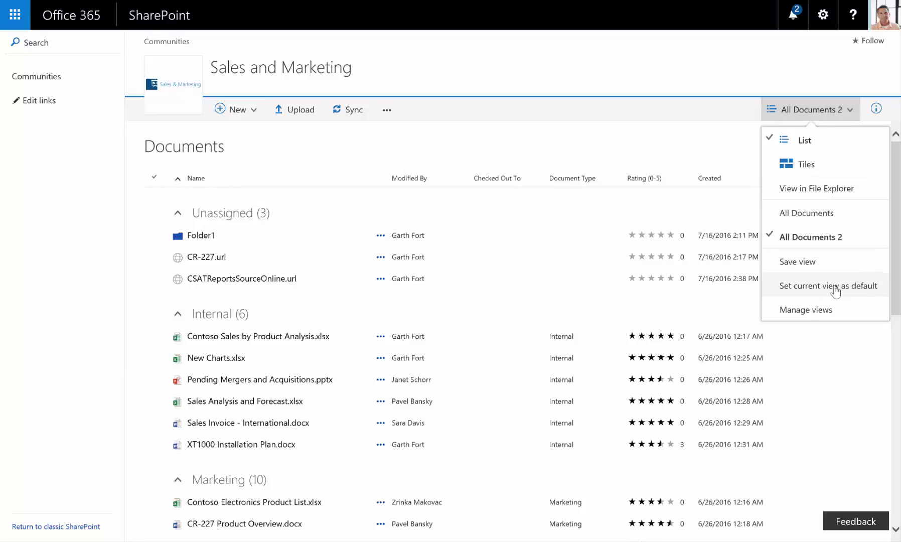
left_click(646, 70)
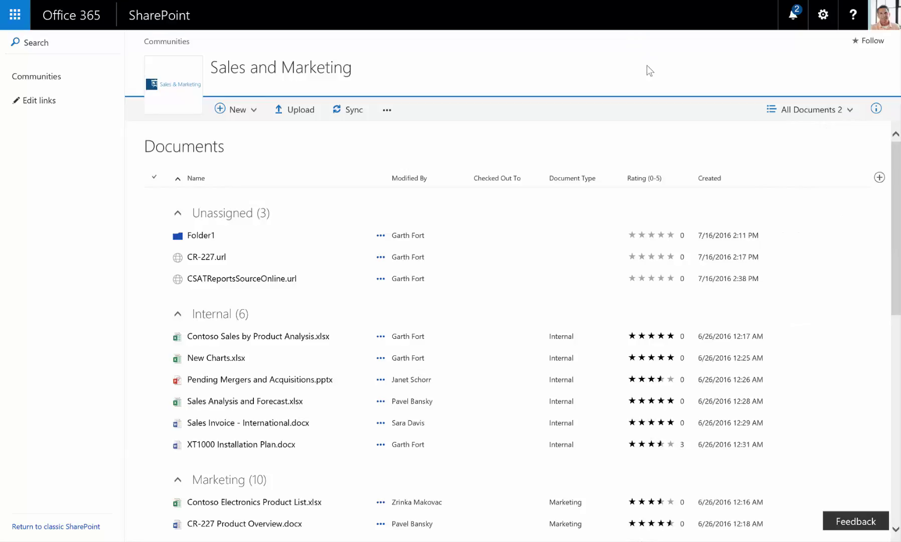
left_click(845, 112)
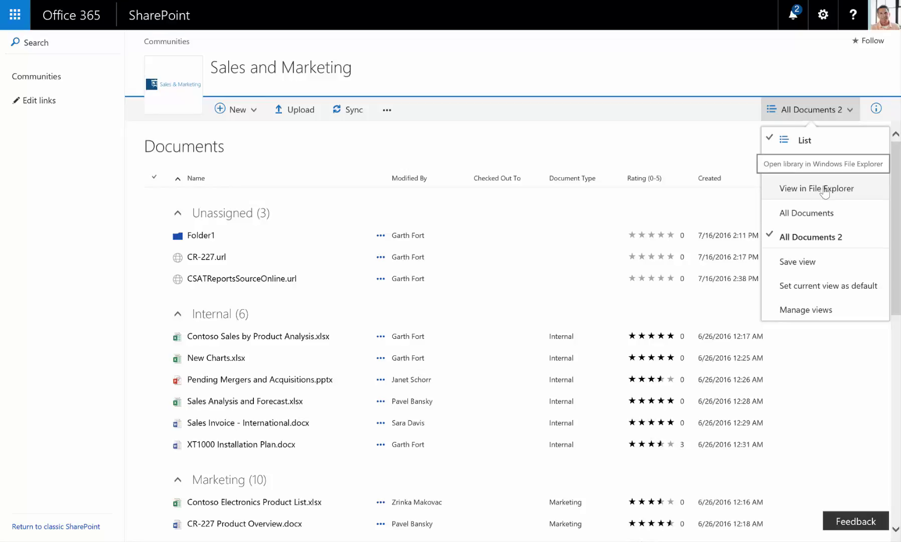
left_click(644, 97)
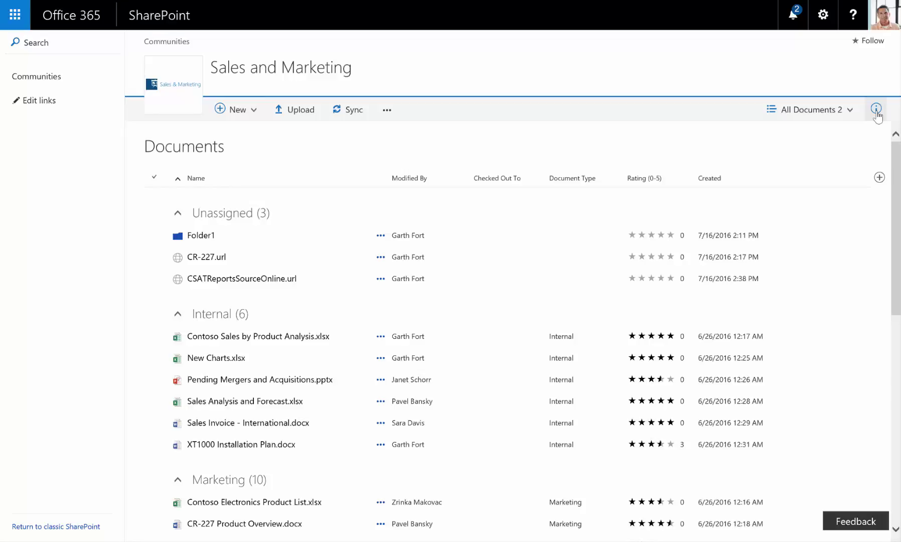
Review the actions available for Folder1, such as Share, Move to and Rename, and close the list.
left_click(380, 245)
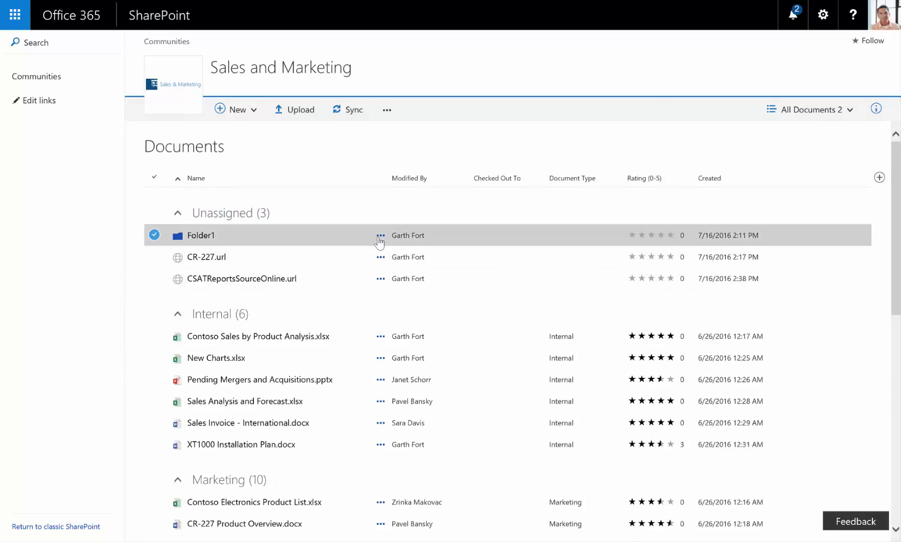
left_click(381, 236)
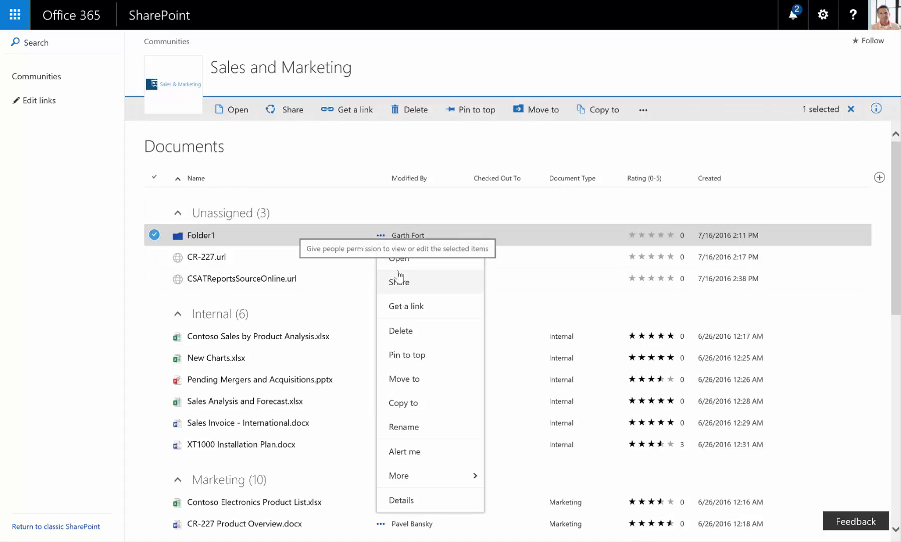
left_click(771, 155)
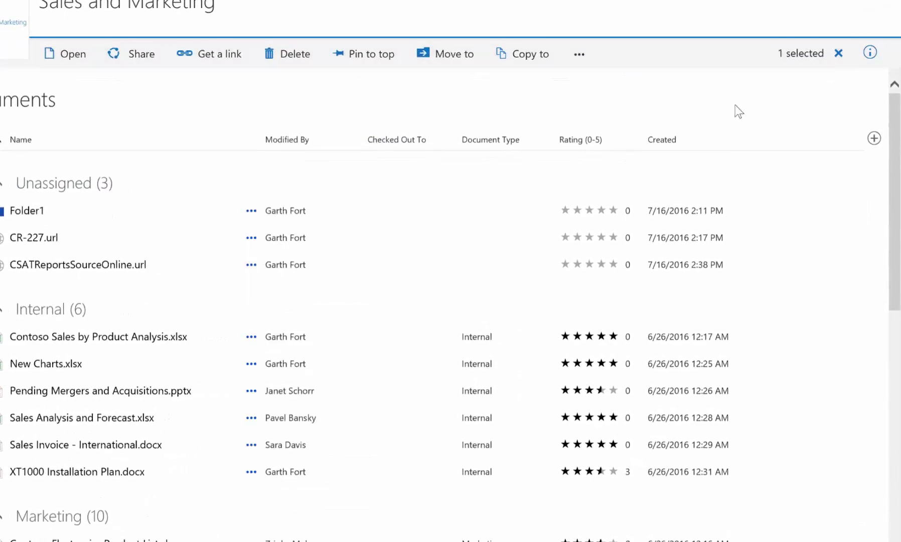
Show the details of Contoso Sales by Product Analysis.xlsx and set its content type to Document.
left_click(870, 53)
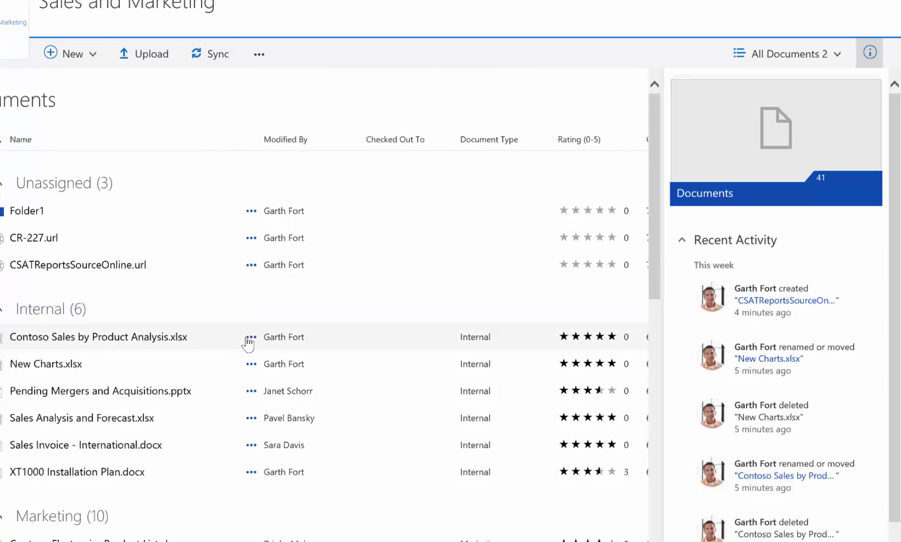
left_click(208, 341)
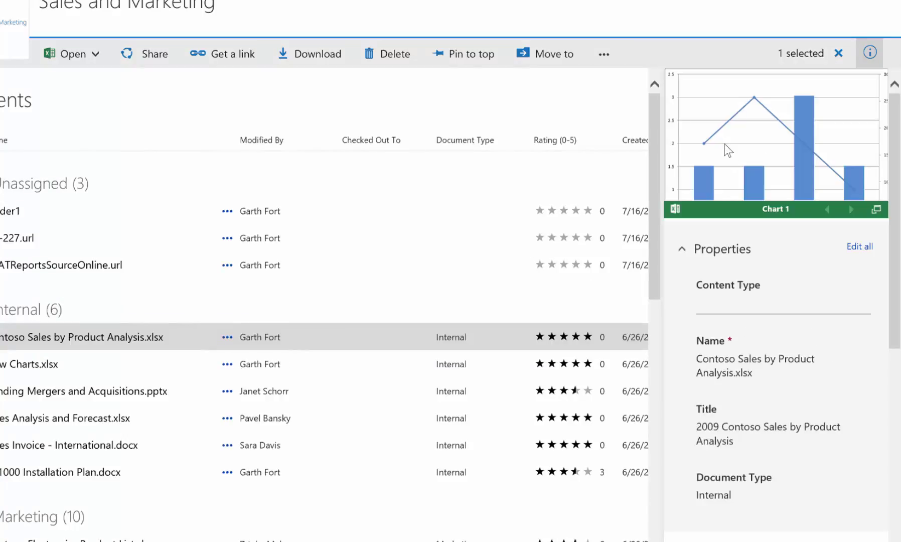
left_click(747, 307)
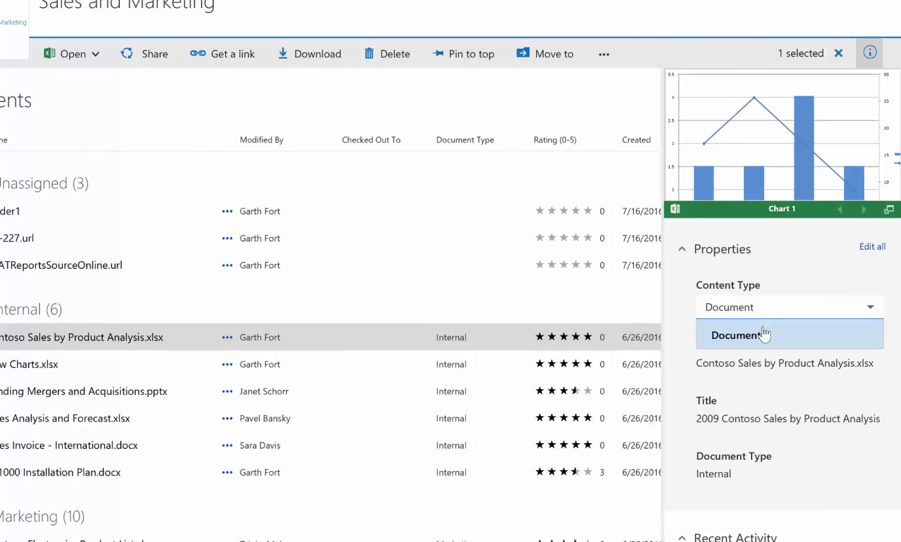
left_click(758, 335)
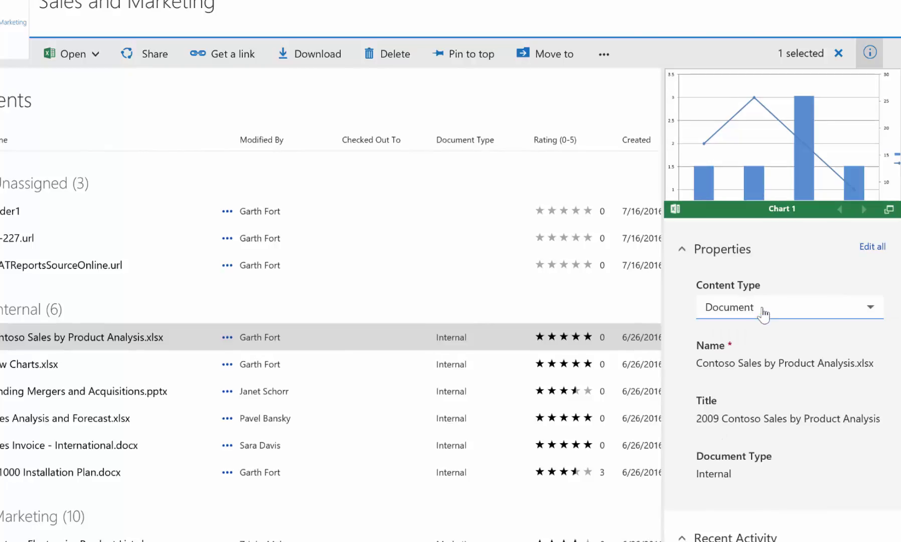
Go through the workbook's editable name and title properties, and replace its Document Type with Marketing.
left_click(741, 376)
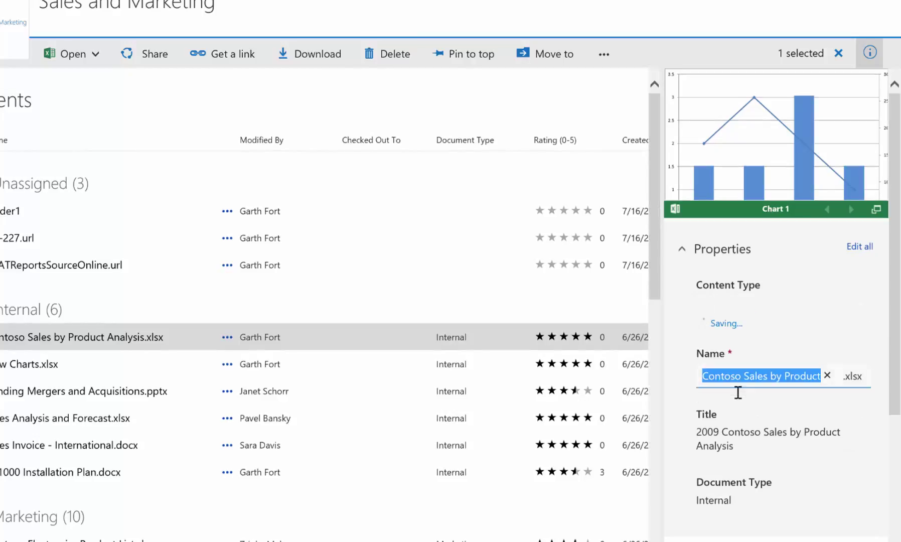
left_click(732, 428)
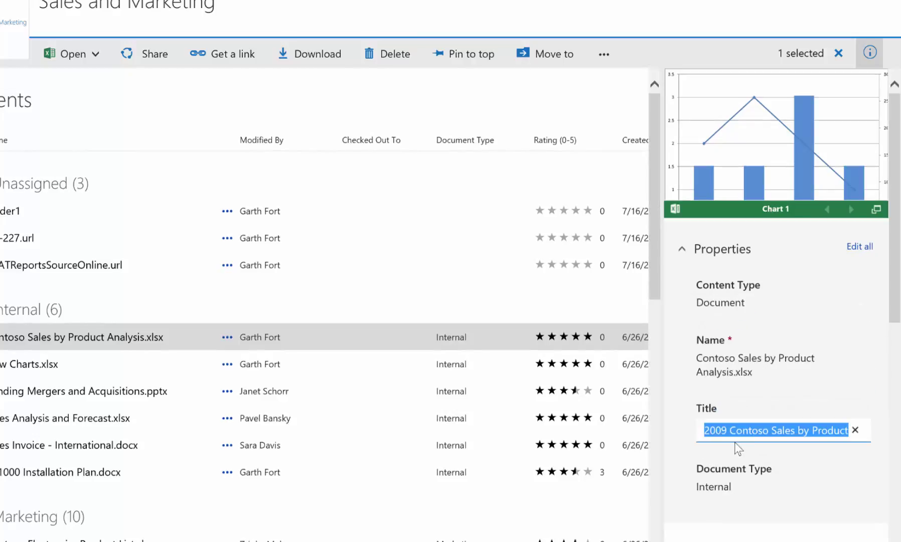
left_click(728, 489)
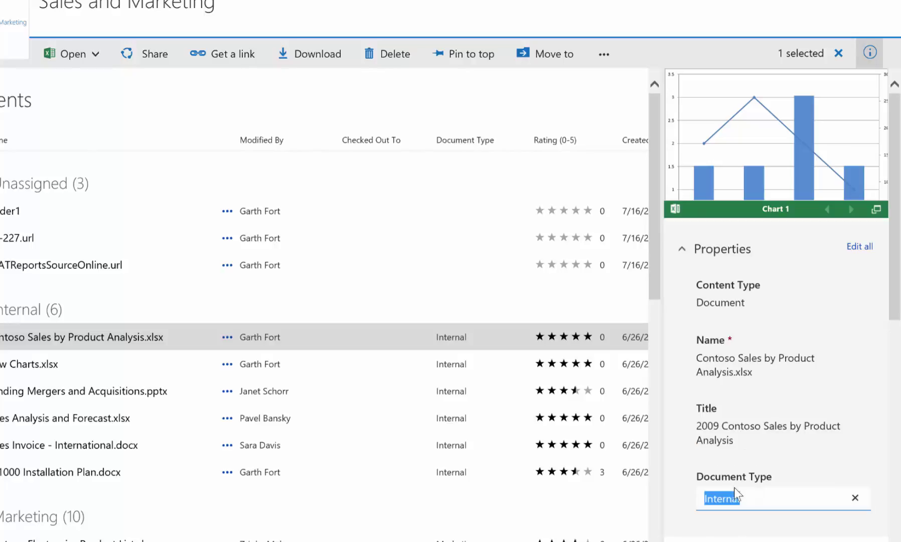
left_click(854, 498)
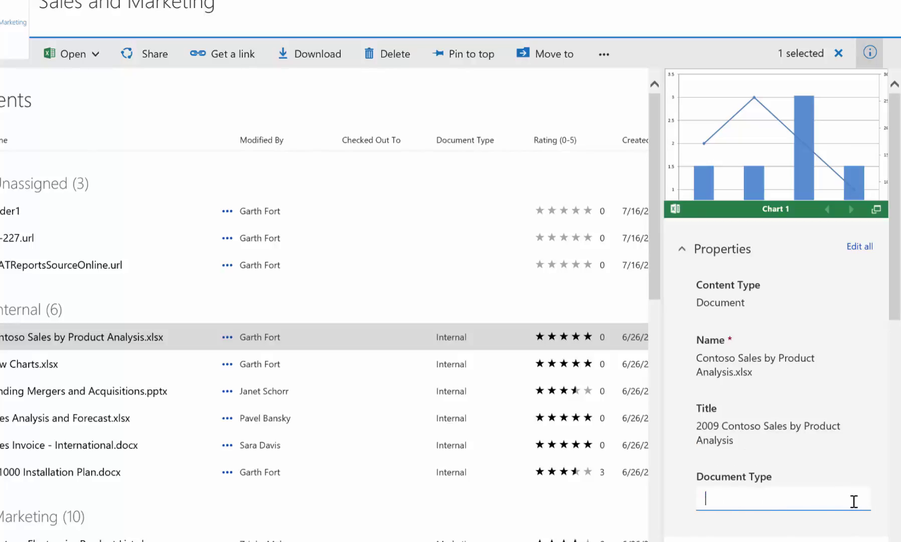
left_click(828, 469)
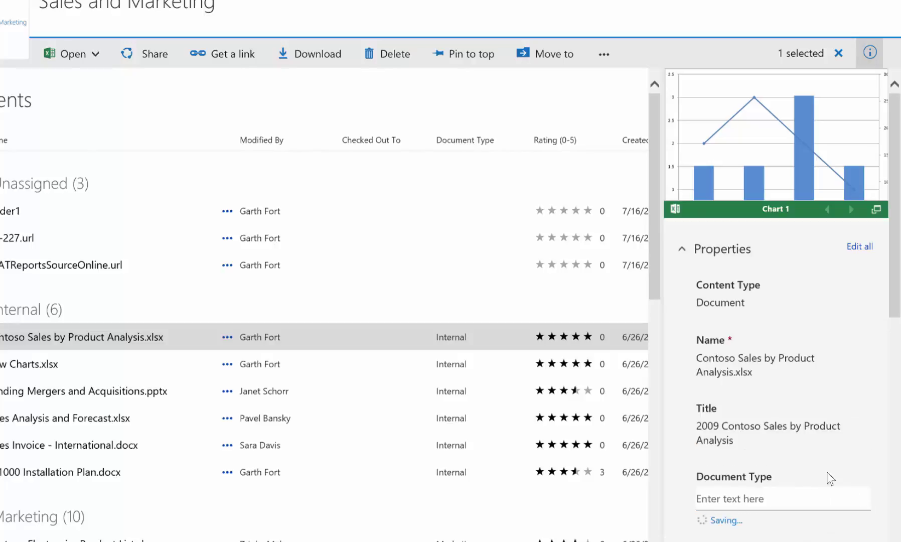
left_click(750, 494)
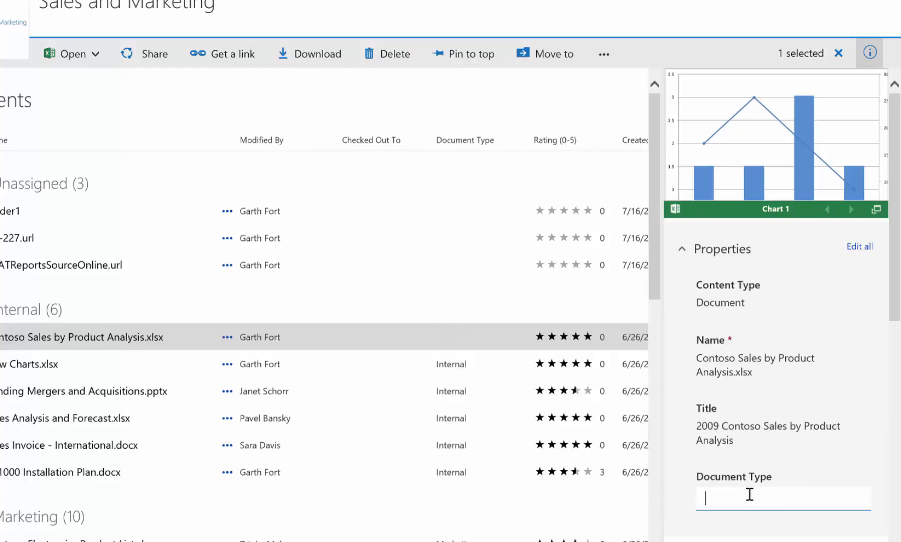
type("Marketing")
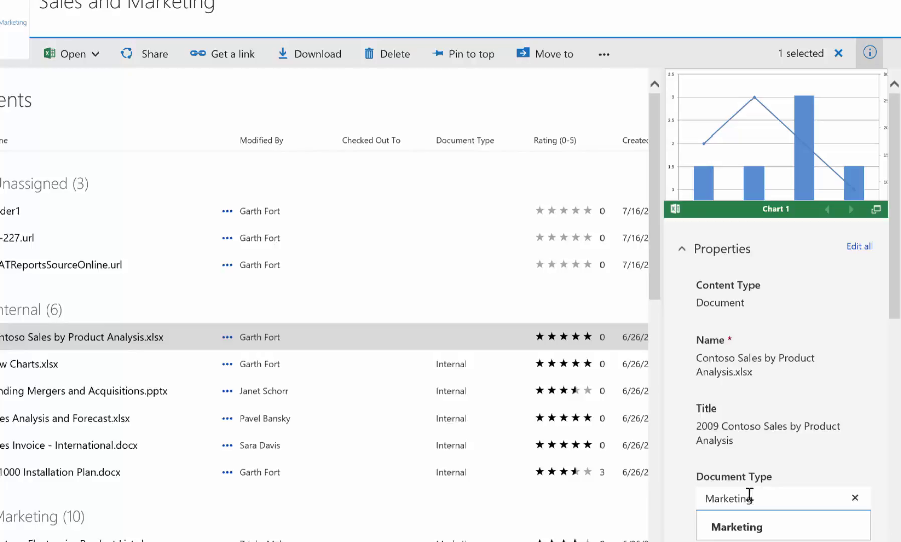
left_click(758, 531)
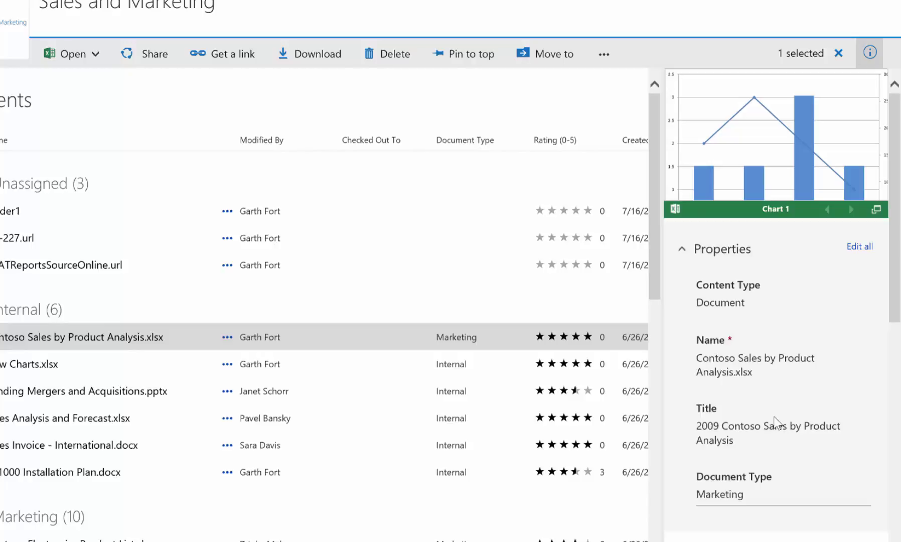
Review the workbook's recent activity in its details.
scroll(772, 417, "down", 2)
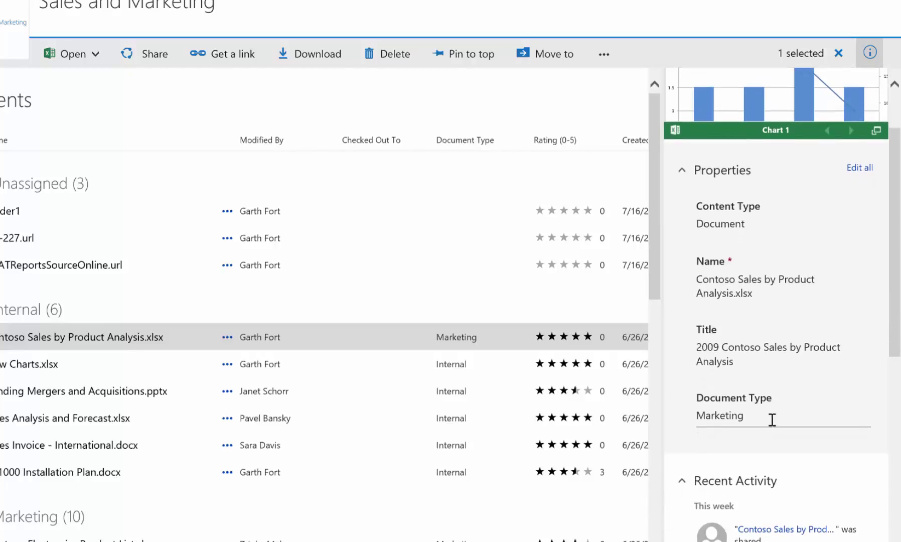
scroll(772, 420, "down", 3)
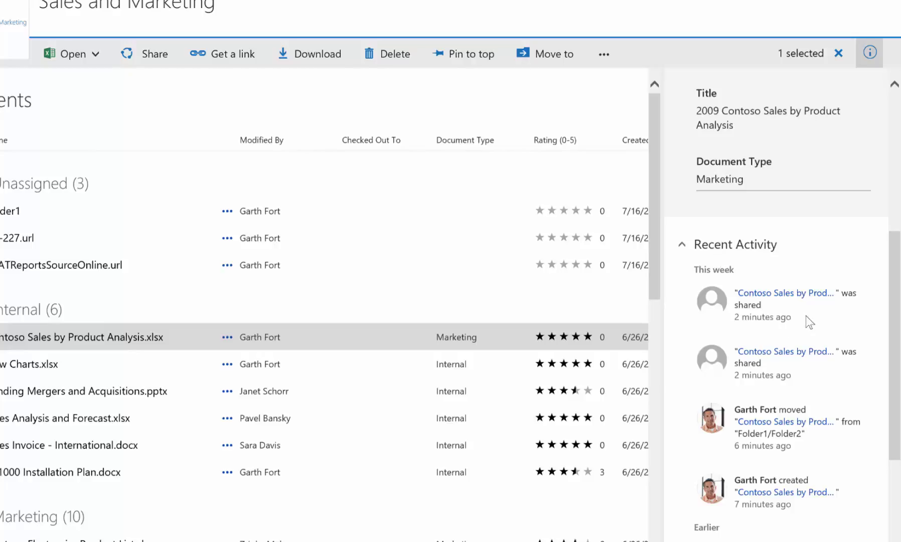
Look through the rest of the workbook's details, including recent activity, sharing and information, and close the details.
scroll(762, 437, "down", 1)
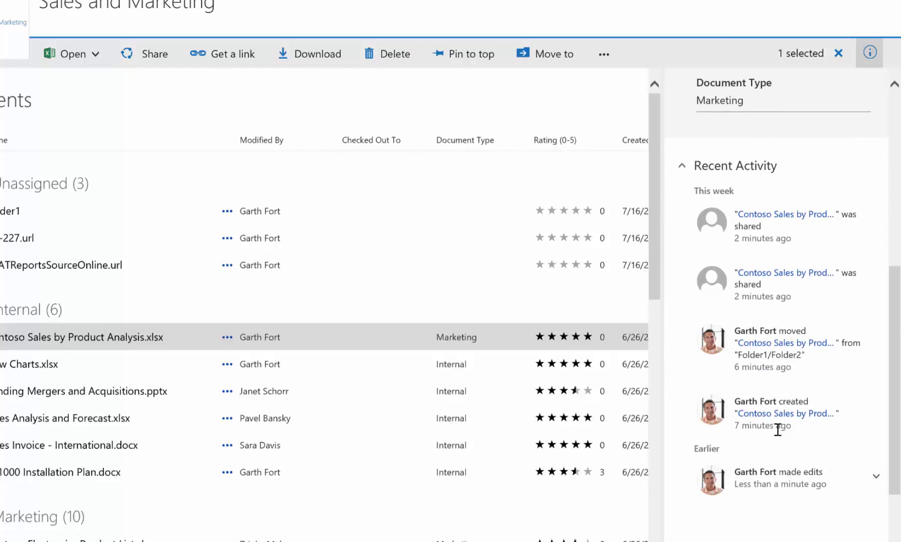
scroll(777, 430, "down", 2)
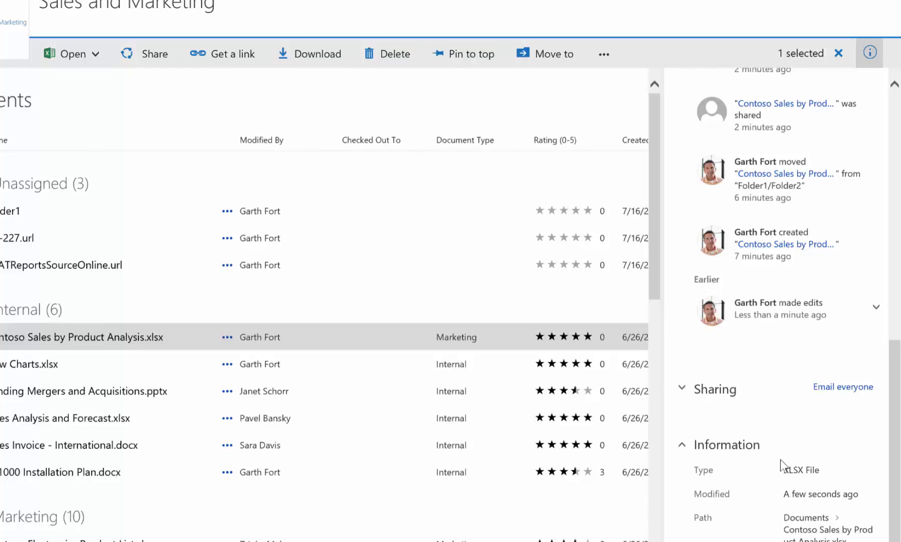
scroll(776, 460, "up", 5)
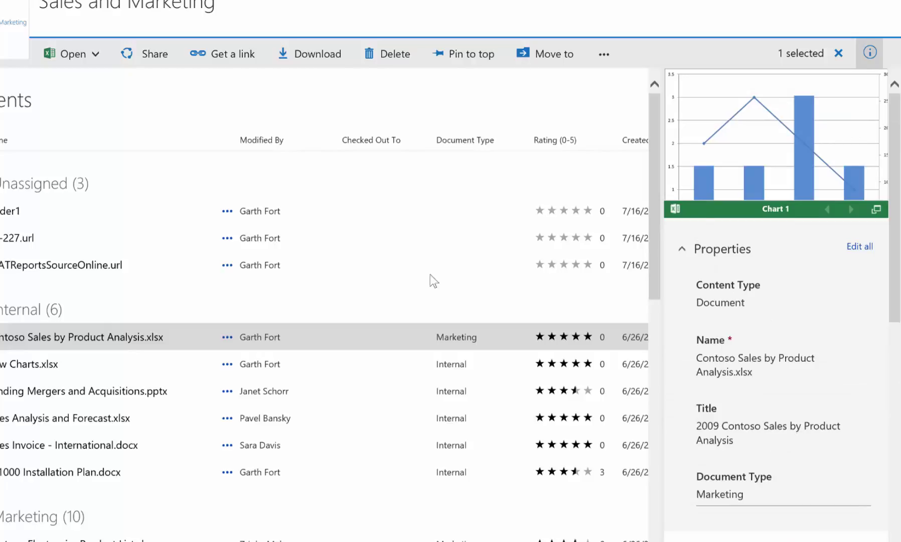
left_click(870, 53)
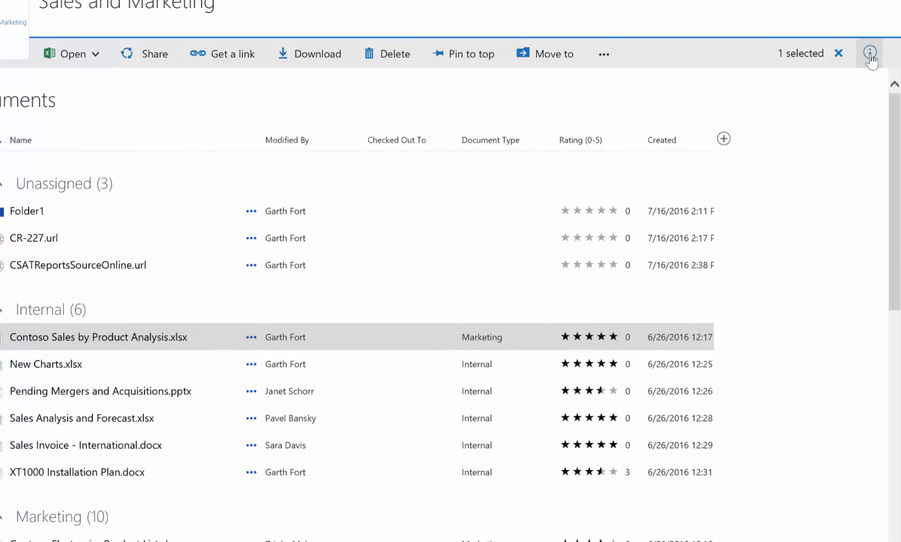
Show the details of Folder1 to review its properties and recent activity, and close them.
left_click(191, 220)
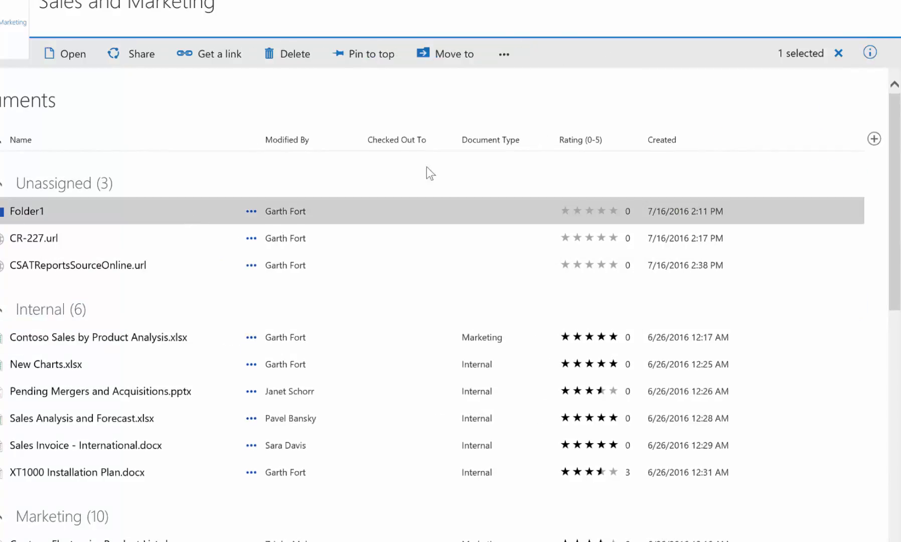
left_click(870, 52)
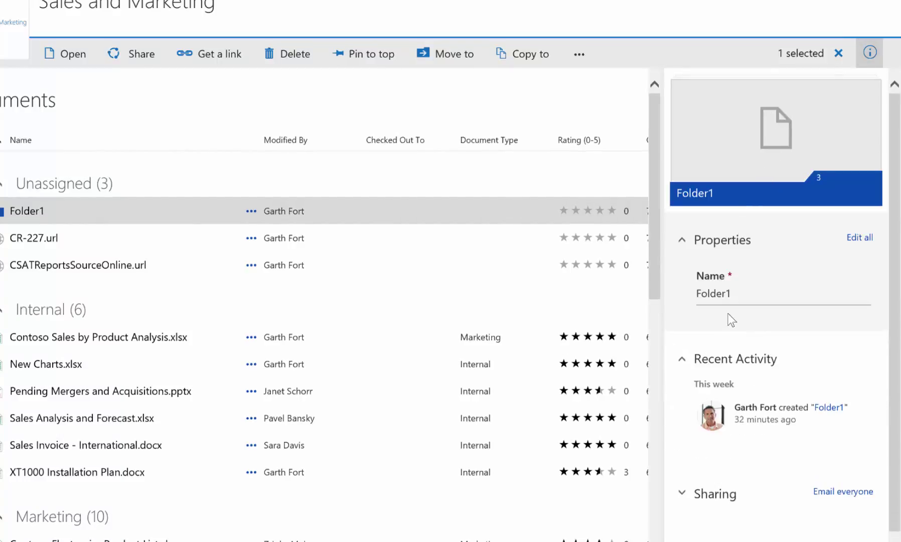
left_click(870, 53)
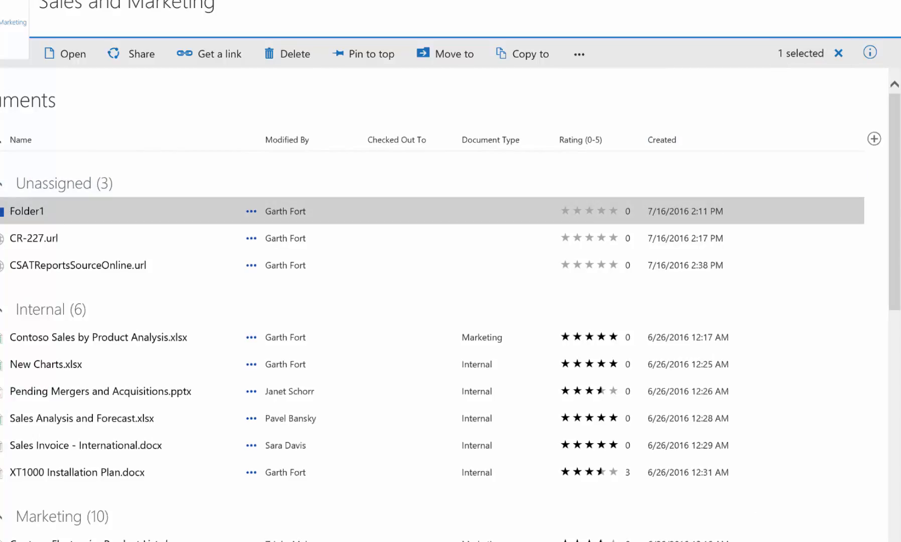
Clear the file selection, review the recent activity of the whole Documents library in its details, and close them.
left_click(582, 171)
left_click(858, 54)
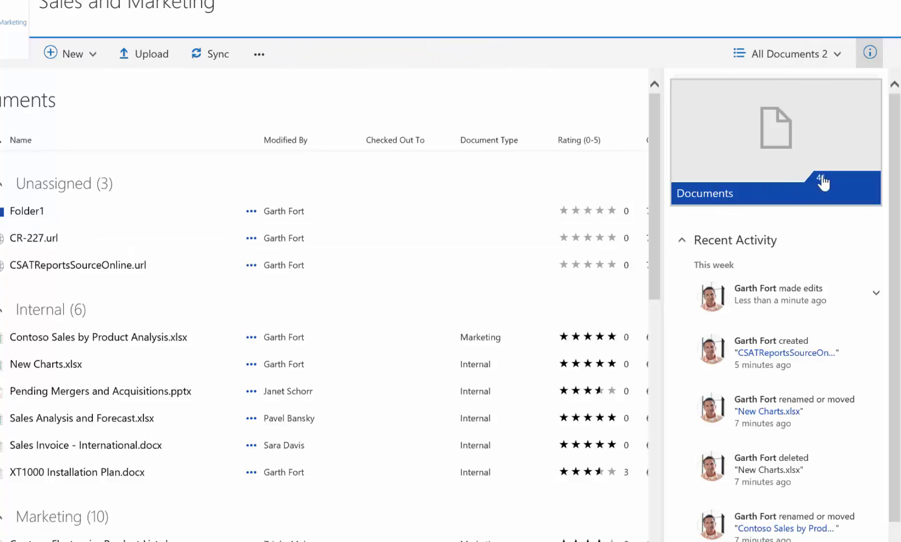
scroll(795, 387, "down", 1)
scroll(791, 373, "up", 1)
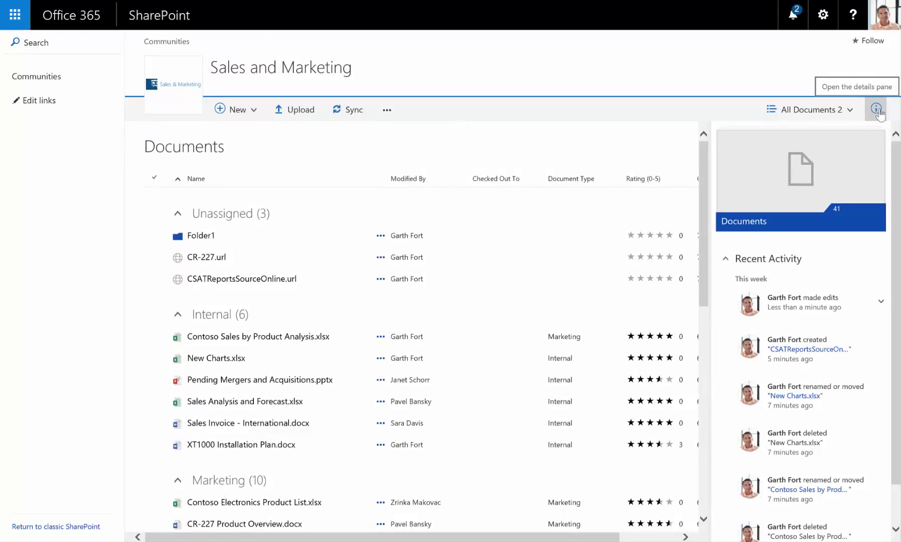
left_click(878, 111)
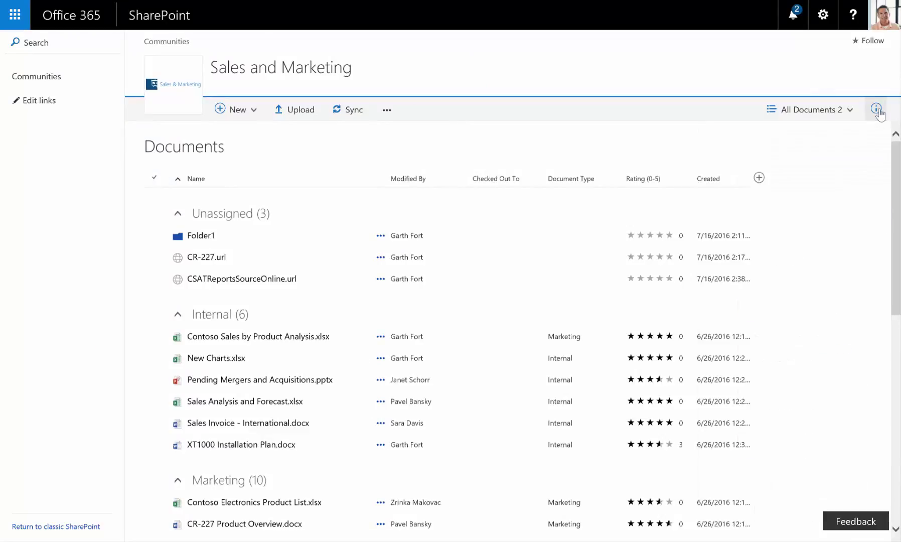
Check which item types the library can create, and view its library settings page before returning to the documents.
left_click(253, 111)
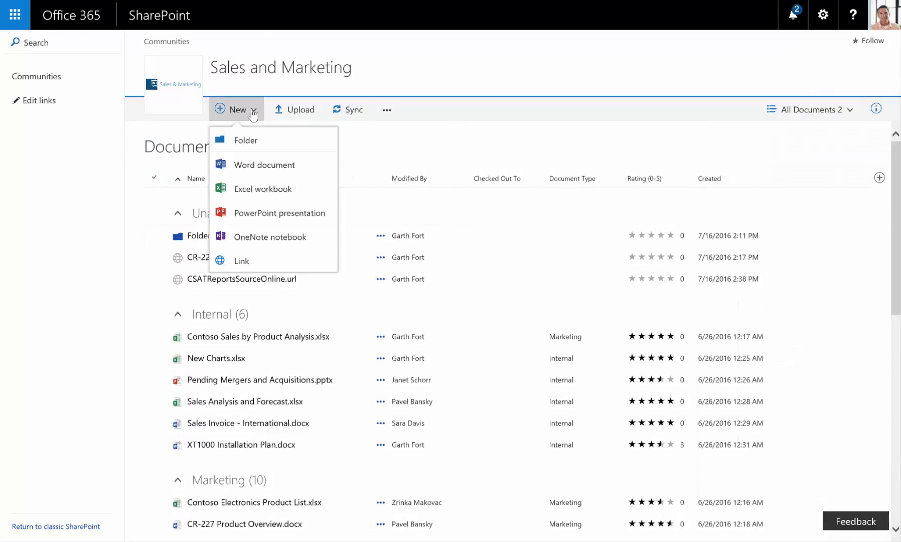
left_click(252, 113)
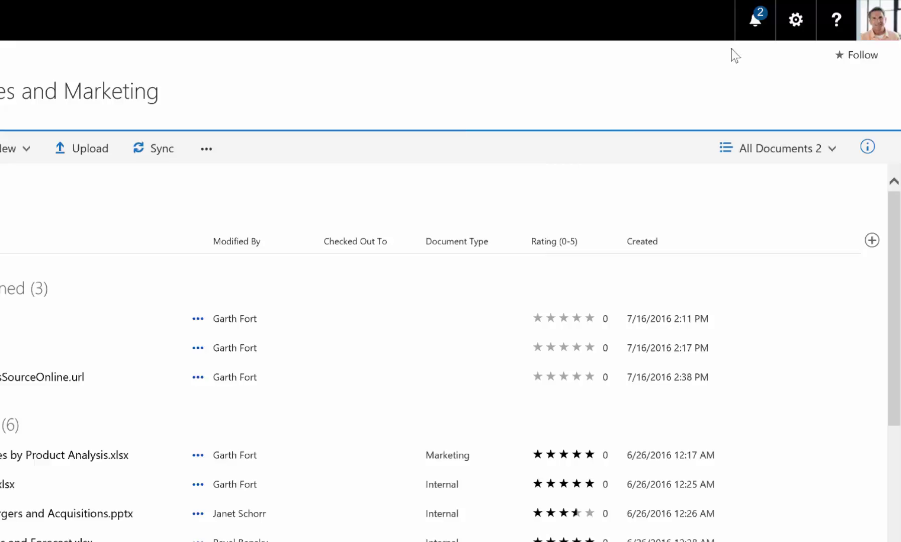
left_click(796, 23)
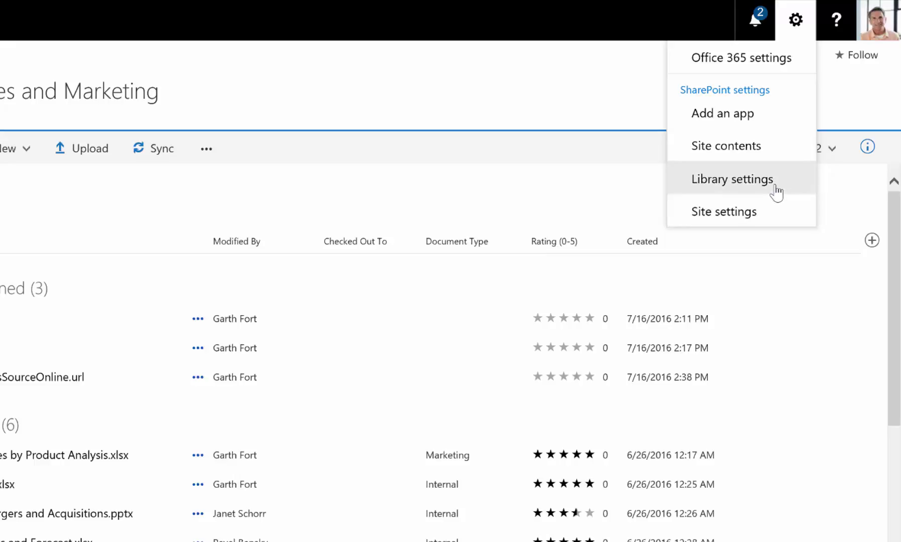
left_click(509, 231)
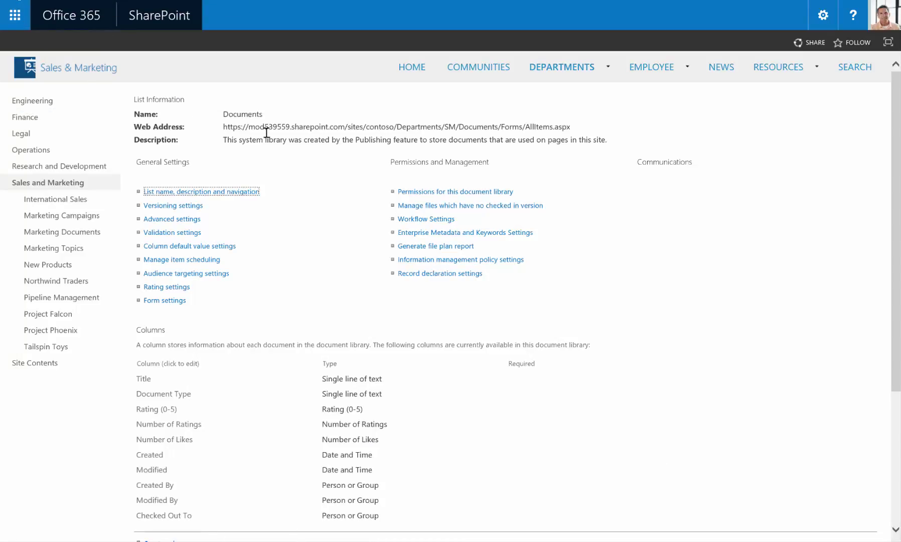
key("alt+Left")
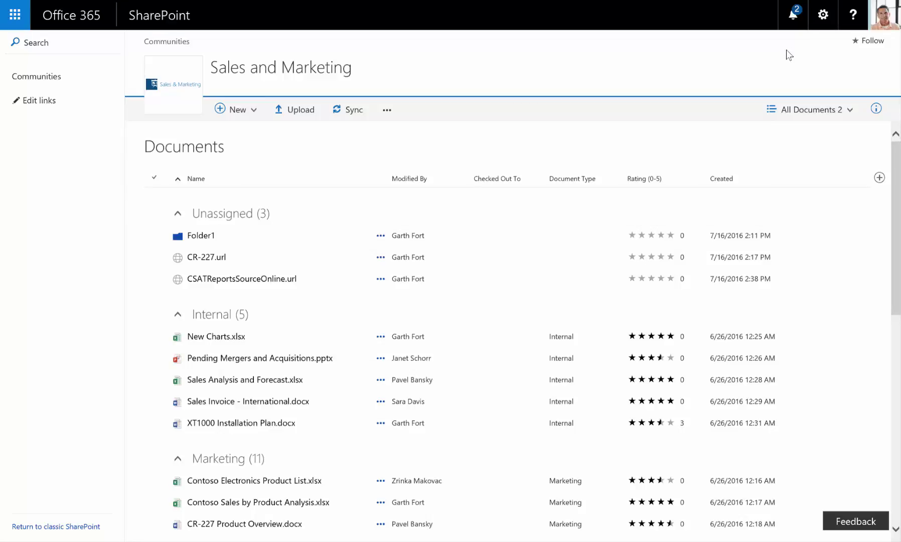
Open the site contents of Sales and Marketing and go through the site tips up to Publish and share.
left_click(823, 15)
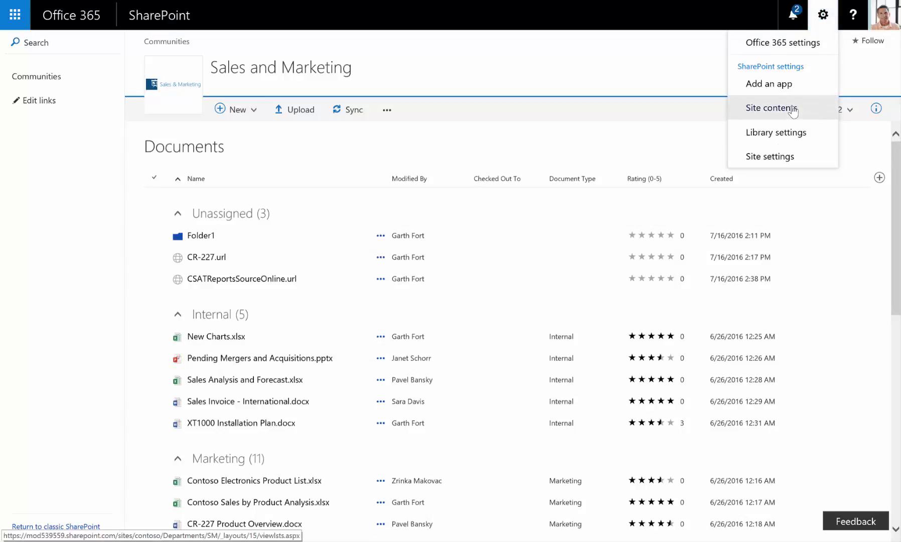
left_click(686, 156)
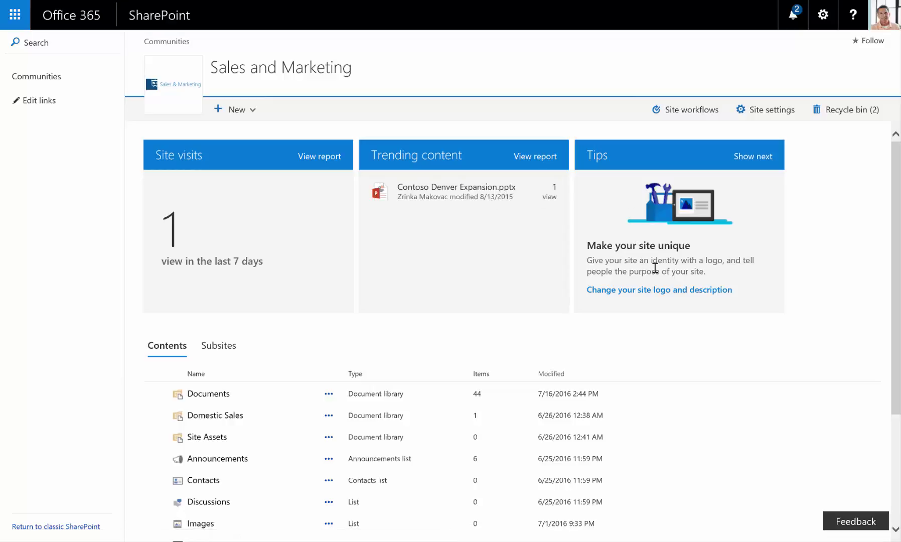
left_click(750, 158)
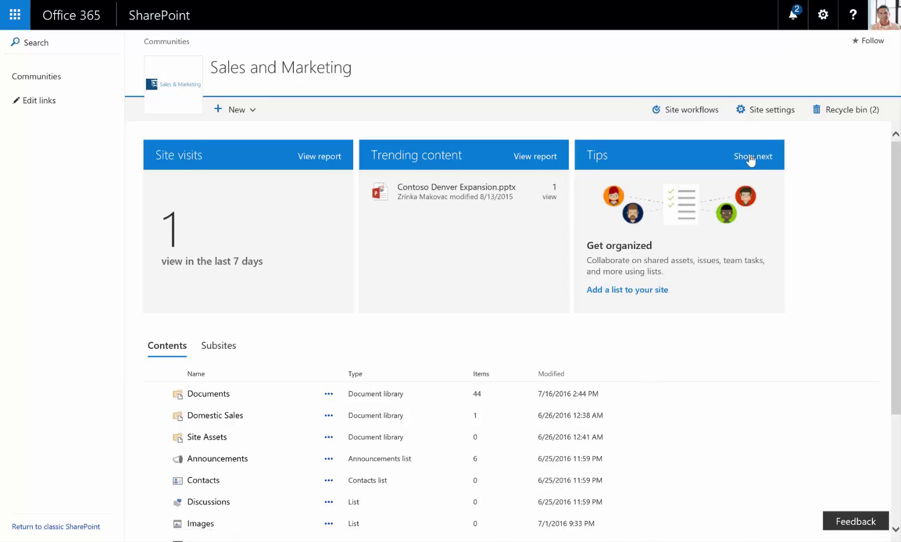
left_click(750, 158)
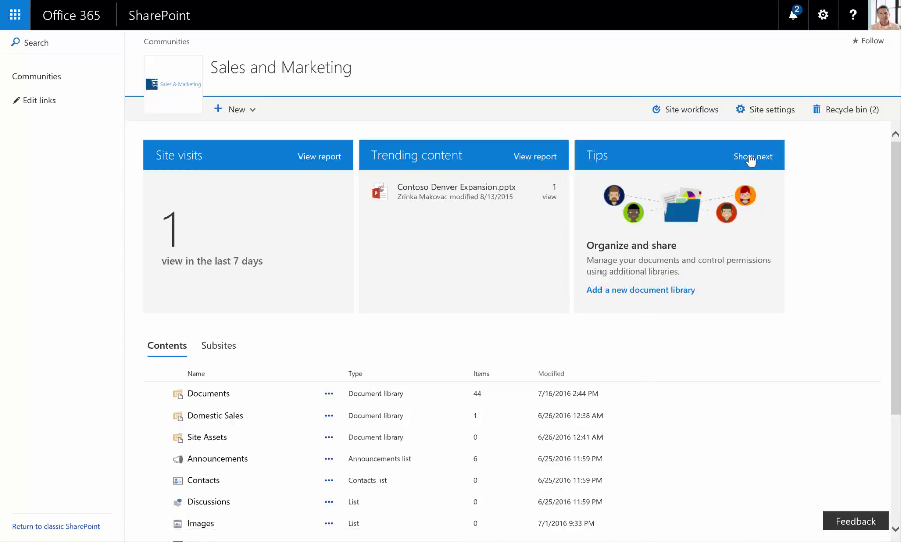
left_click(750, 159)
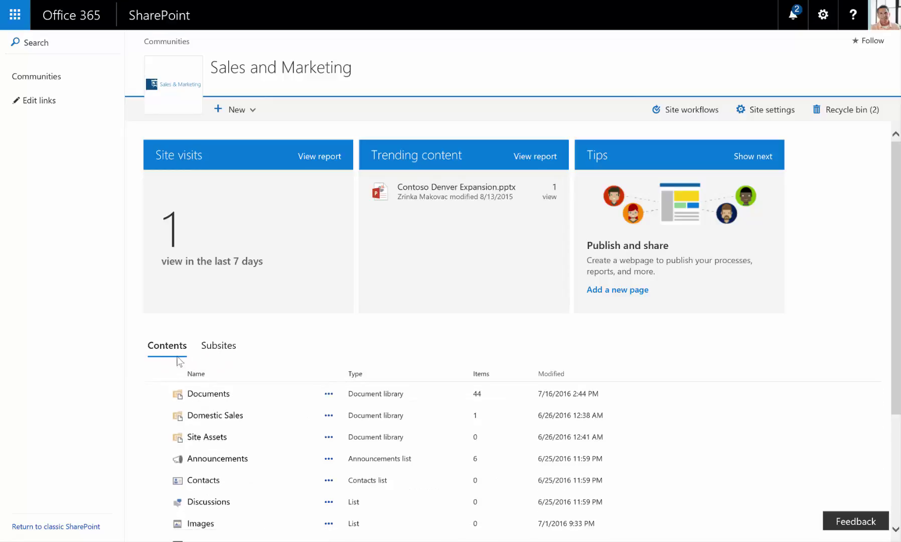
View the site's subsites, and go back to its contents to open the Documents library.
left_click(212, 351)
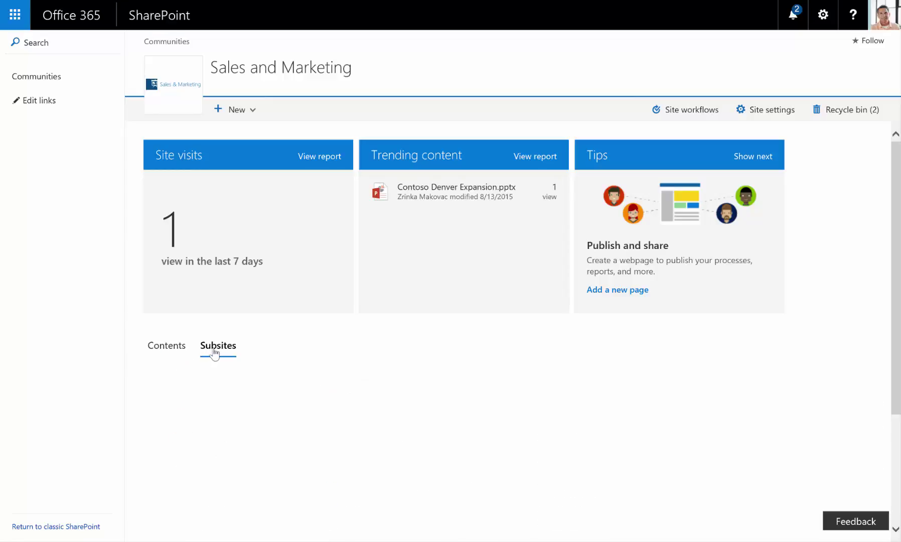
scroll(285, 471, "down", 1)
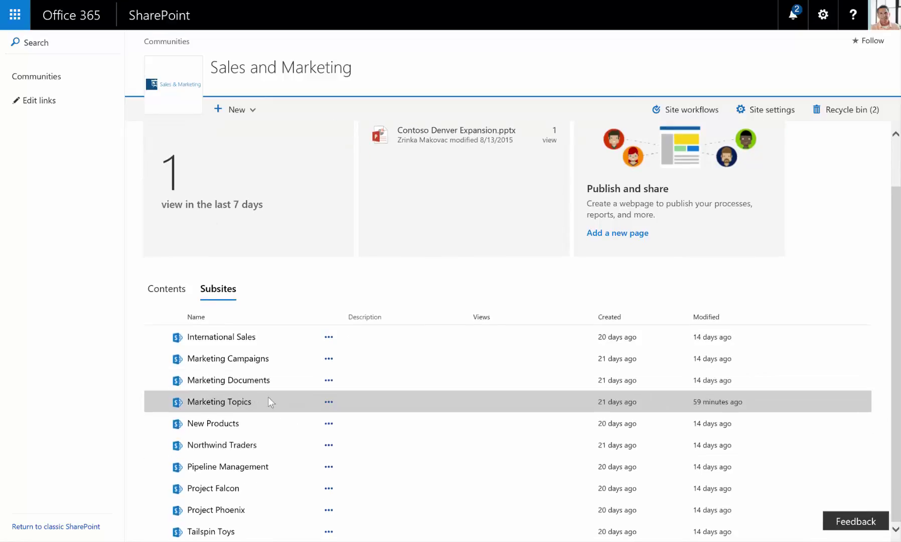
left_click(175, 297)
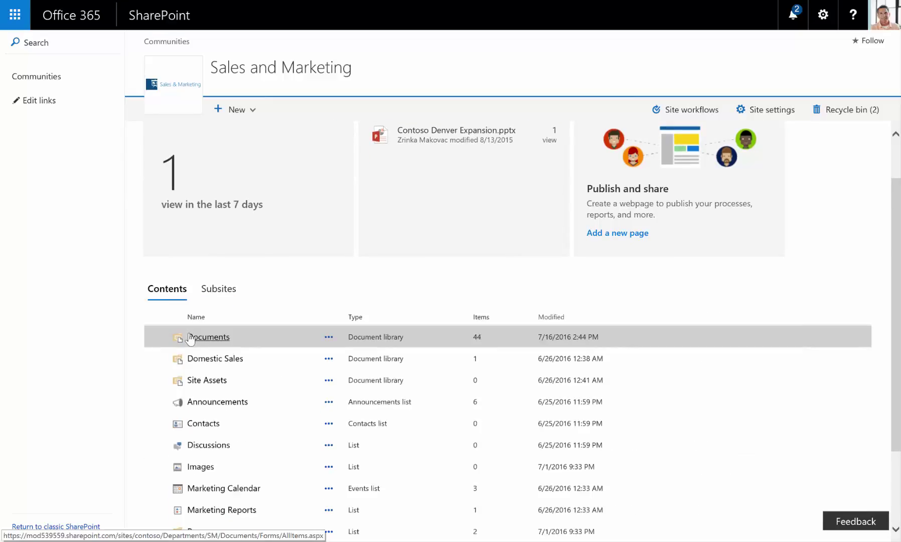
scroll(207, 355, "up", 1)
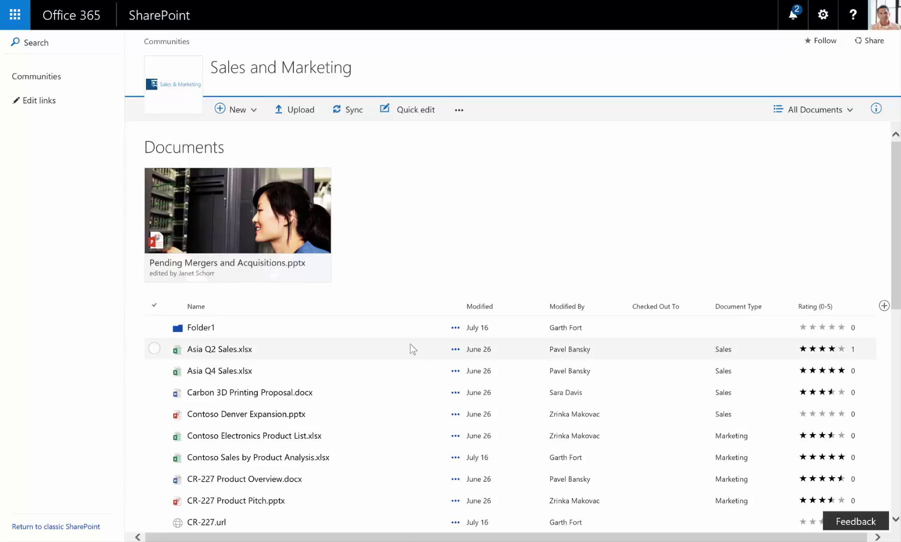
Show the restricted link for Asia Q2 Sales.xlsx, examine the end of its address, and close the sharing dialog.
left_click(455, 350)
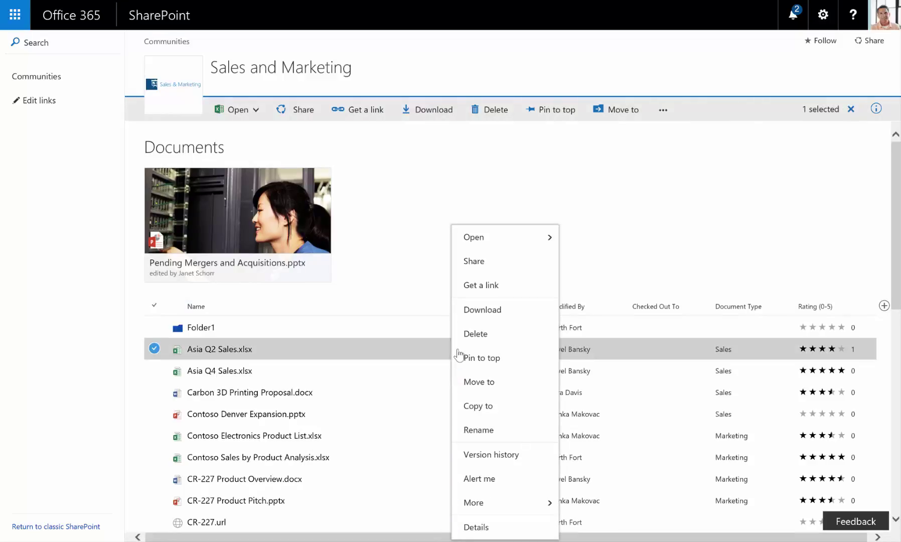
left_click(487, 291)
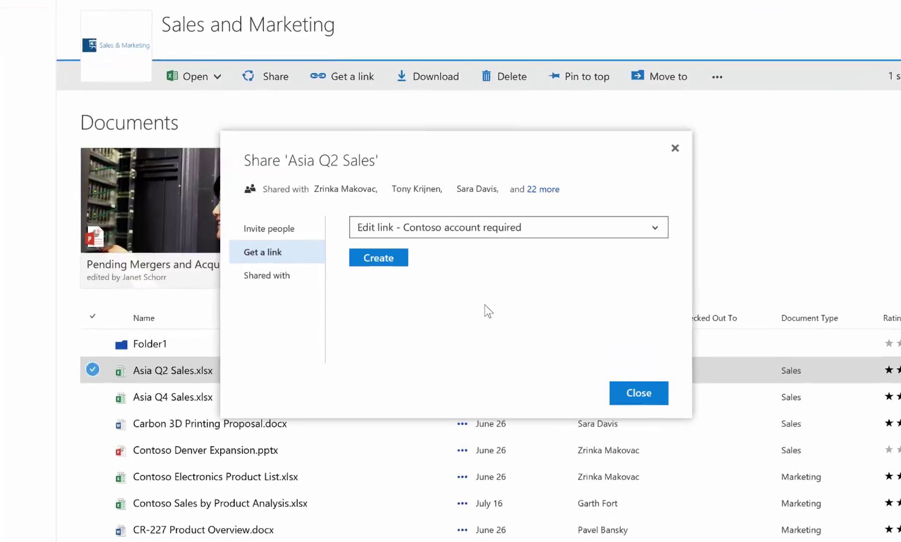
left_click(417, 230)
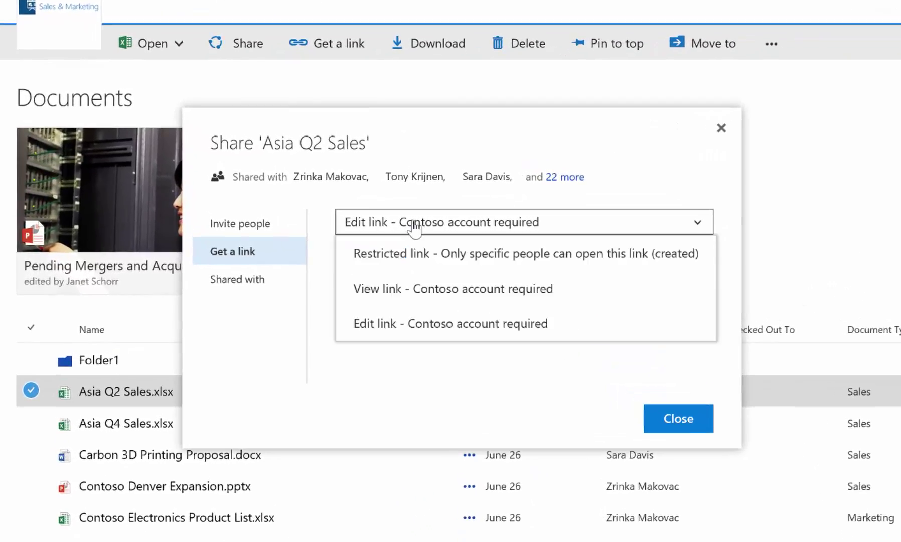
left_click(407, 255)
left_click(414, 260)
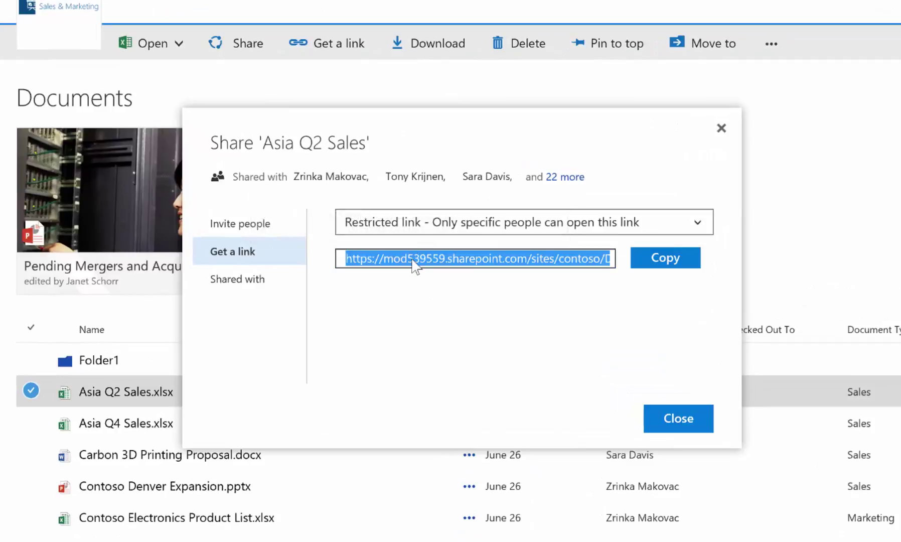
key("End")
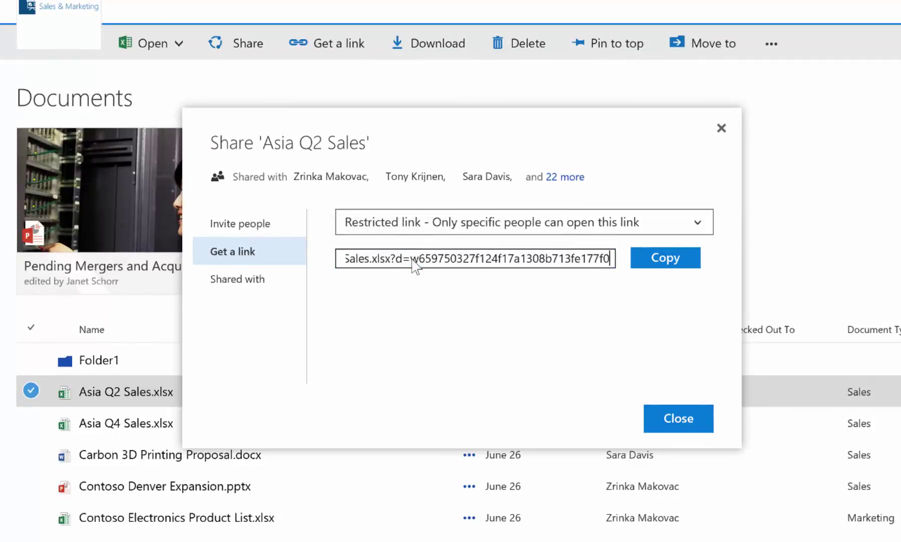
left_click(372, 263)
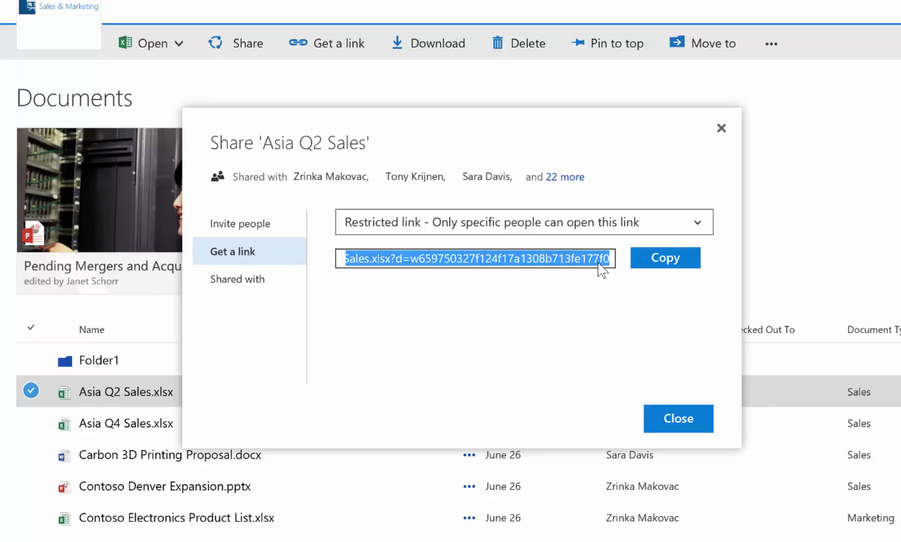
left_click(680, 427)
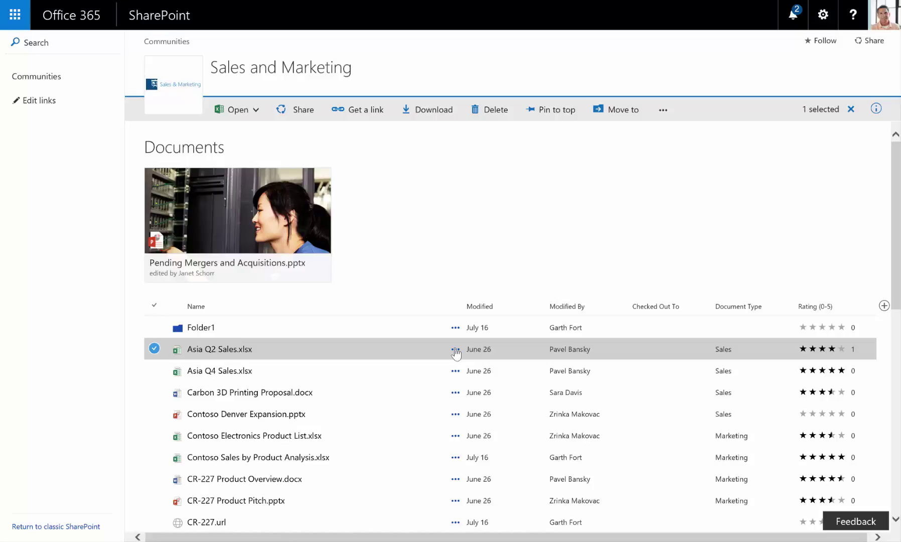
Bring up the restricted link of Asia Q2 Sales.xlsx again to examine its address from start to end, and deselect the file.
left_click(455, 349)
left_click(487, 284)
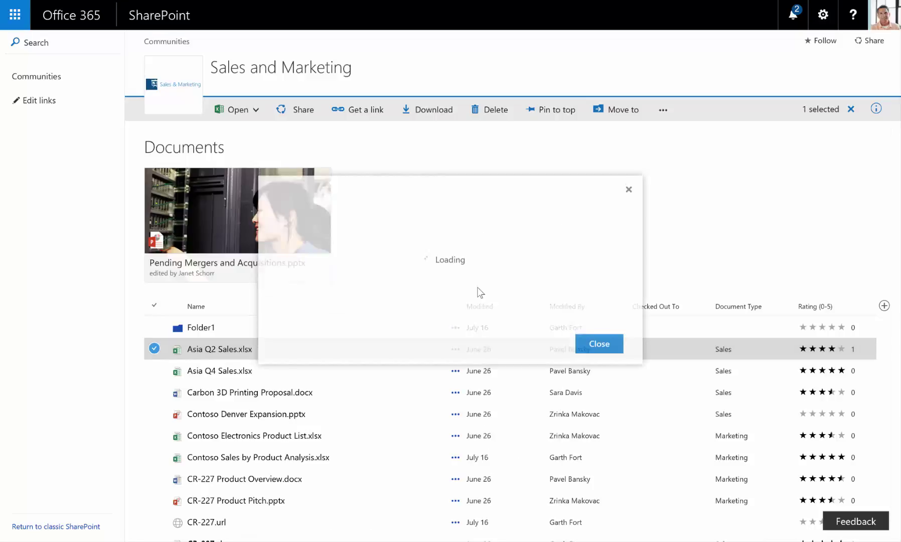
left_click(441, 233)
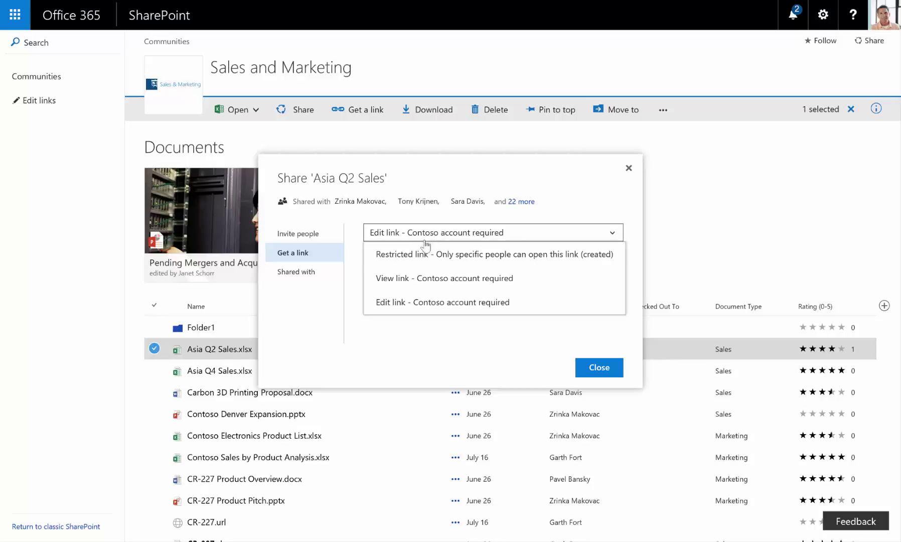
left_click(429, 254)
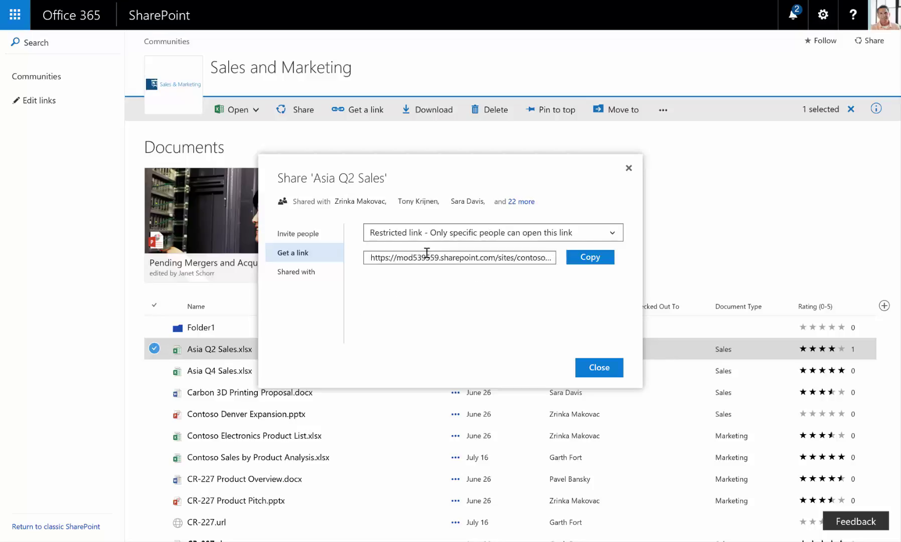
left_click(455, 258)
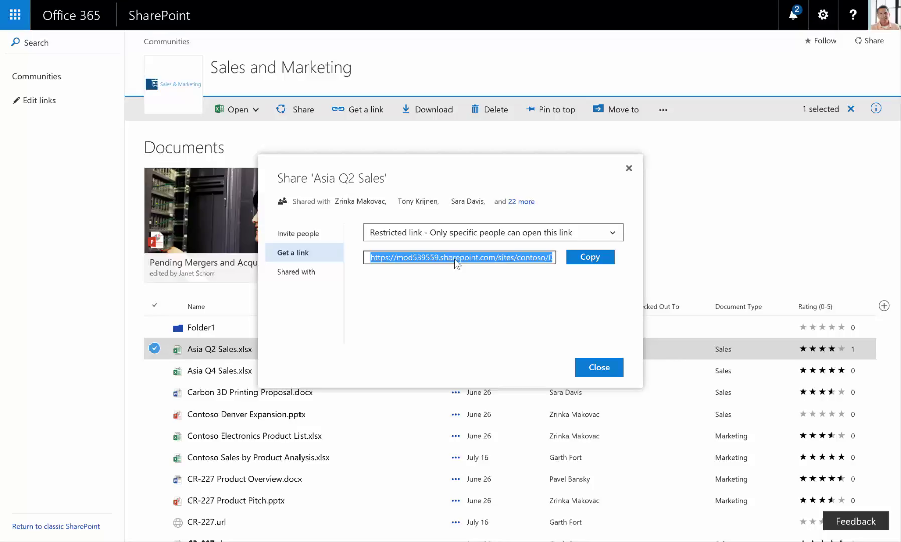
key("End")
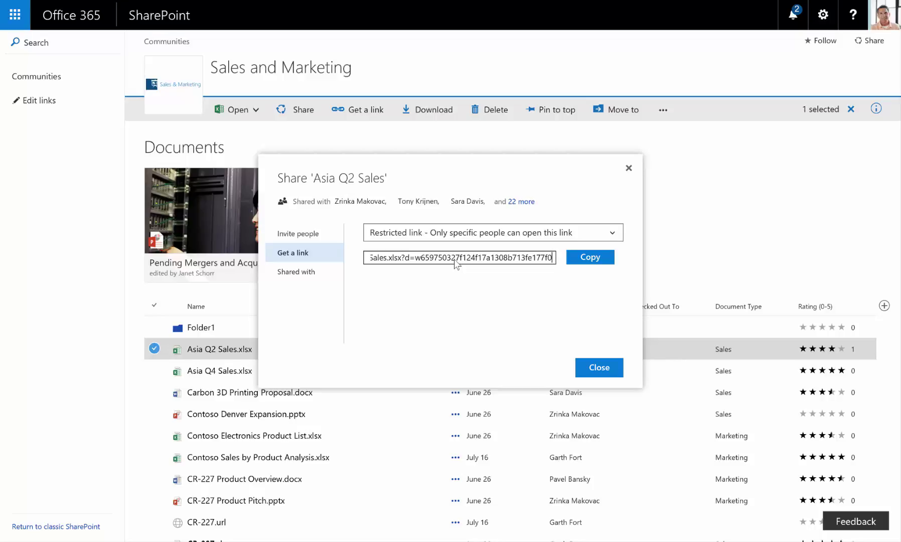
left_click(596, 373)
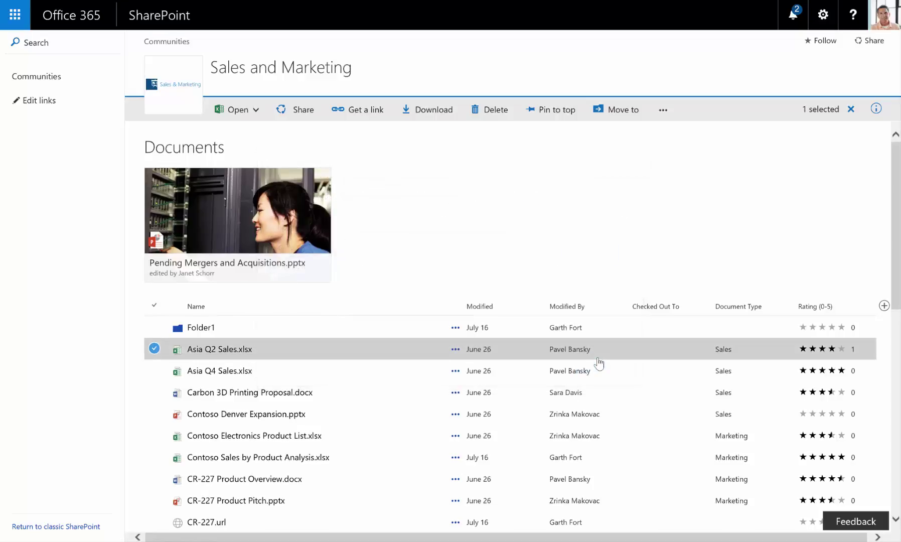
left_click(154, 348)
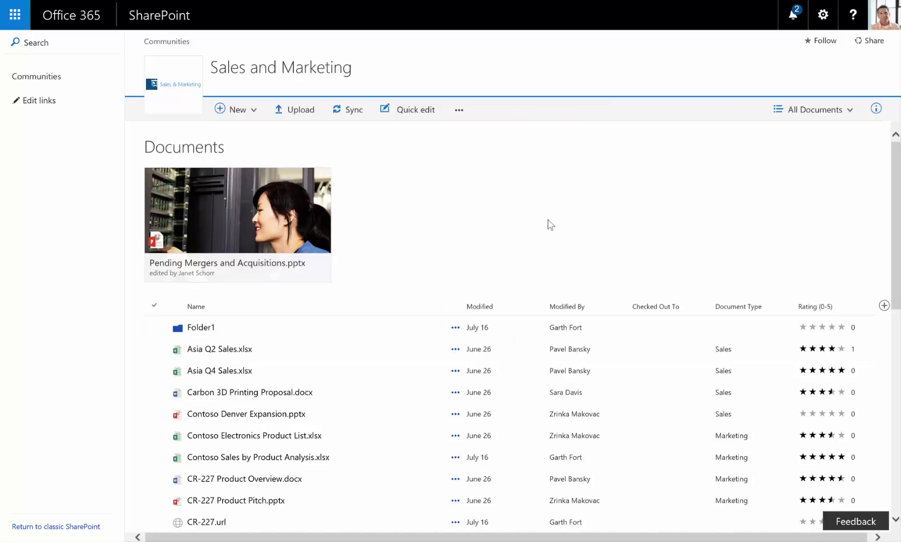